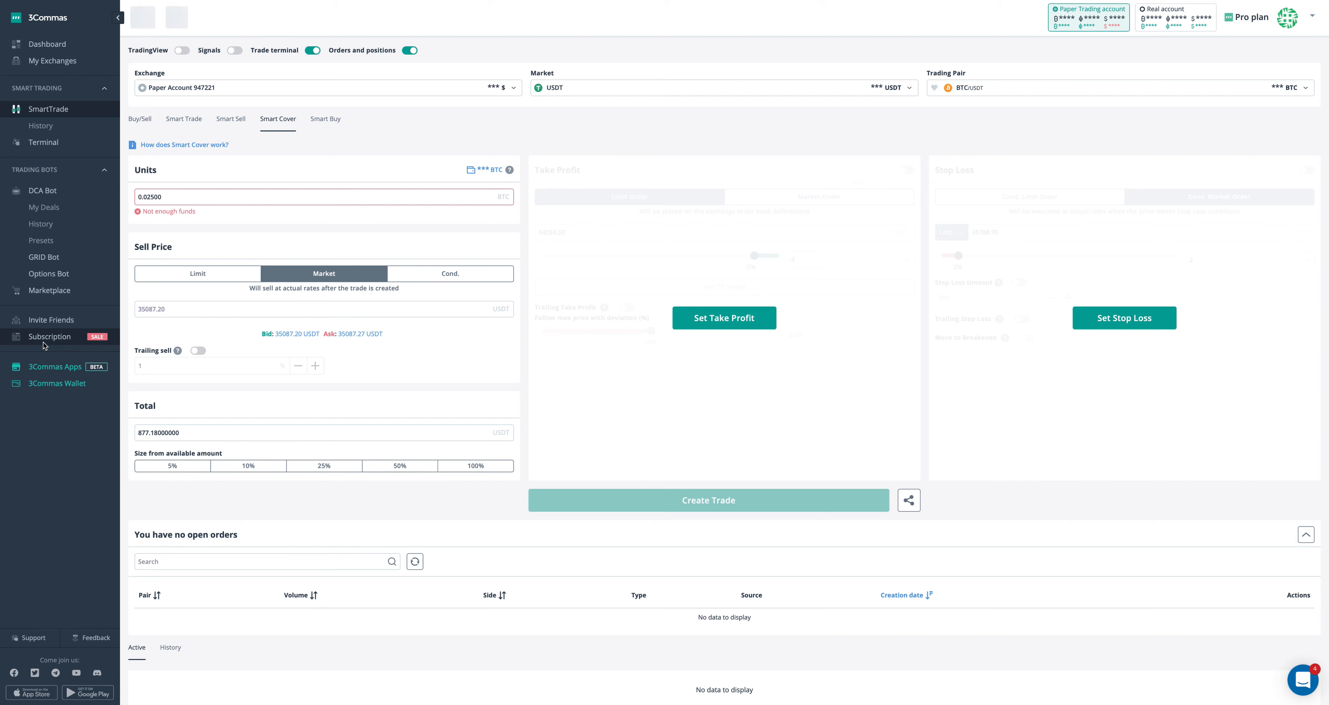
Step: Review the portfolio on the Dashboard and the supported exchanges listed under My Exchanges
click(50, 44)
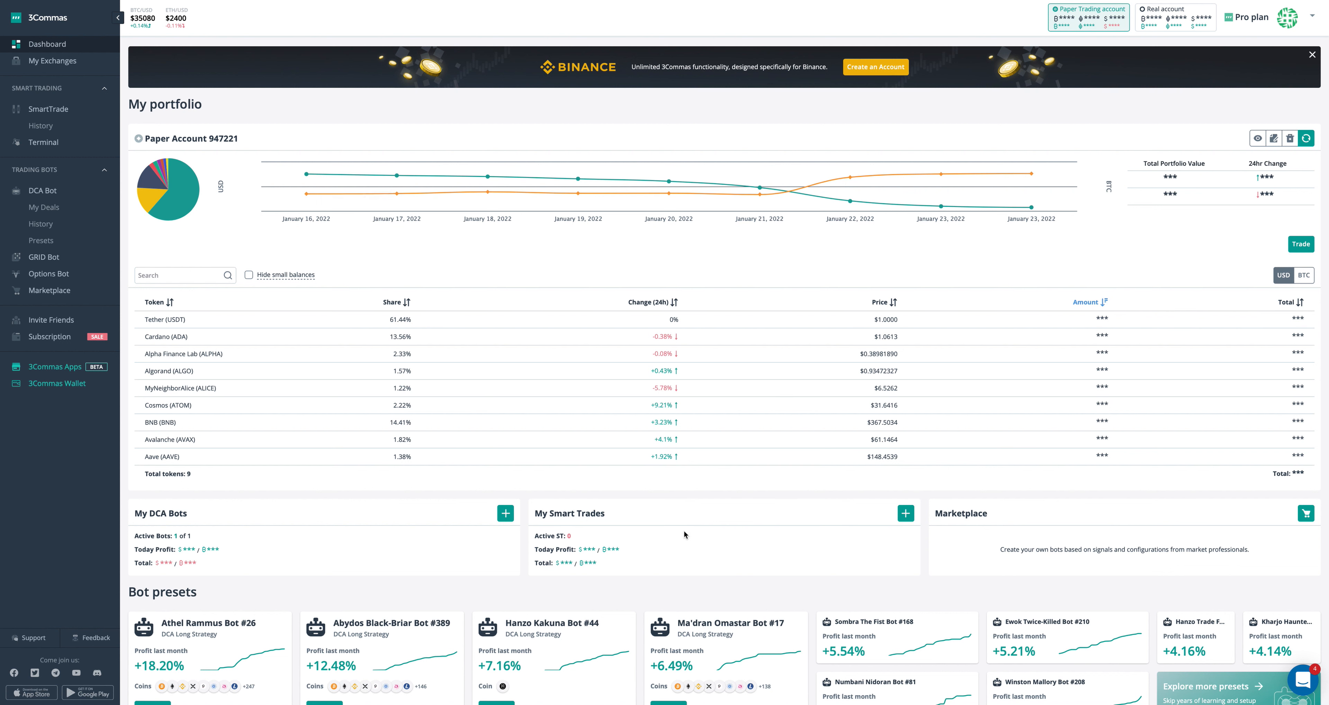
click(51, 60)
scroll(826, 463, down, 7)
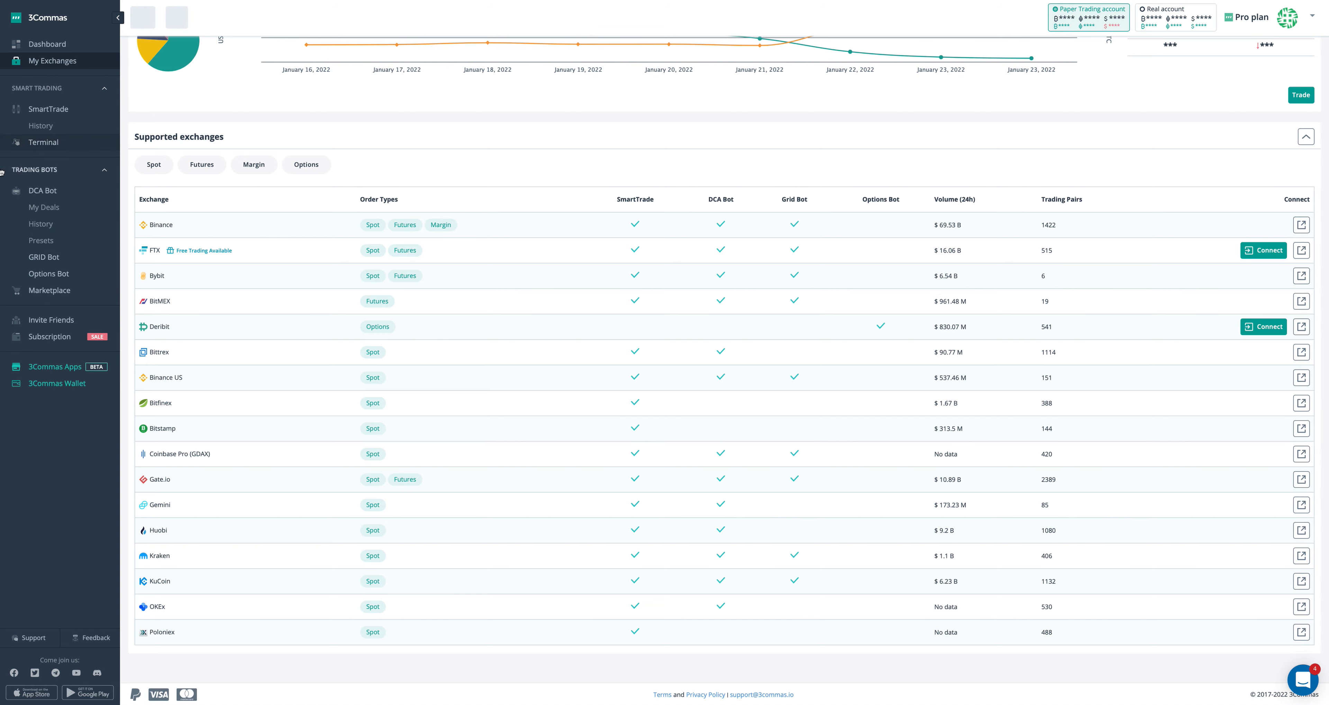
Step: Open the SmartTrade page and choose USDT as the market
click(49, 108)
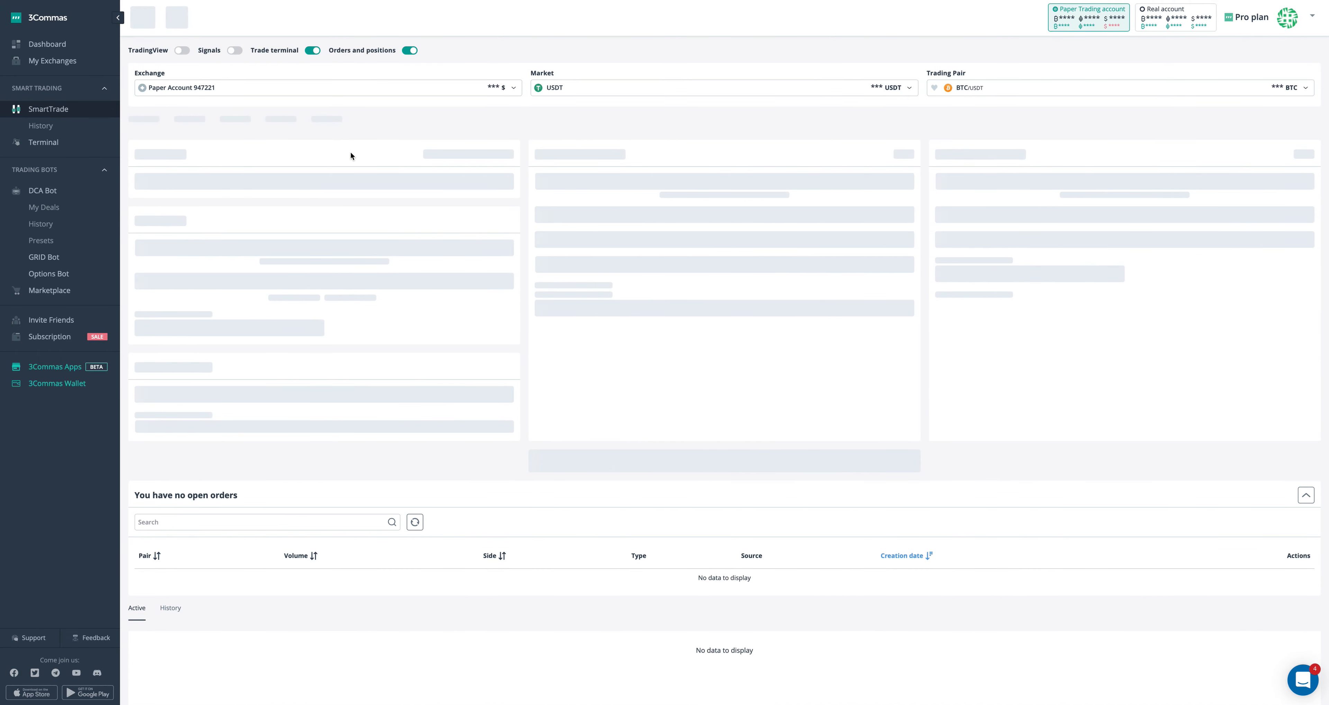
click(675, 88)
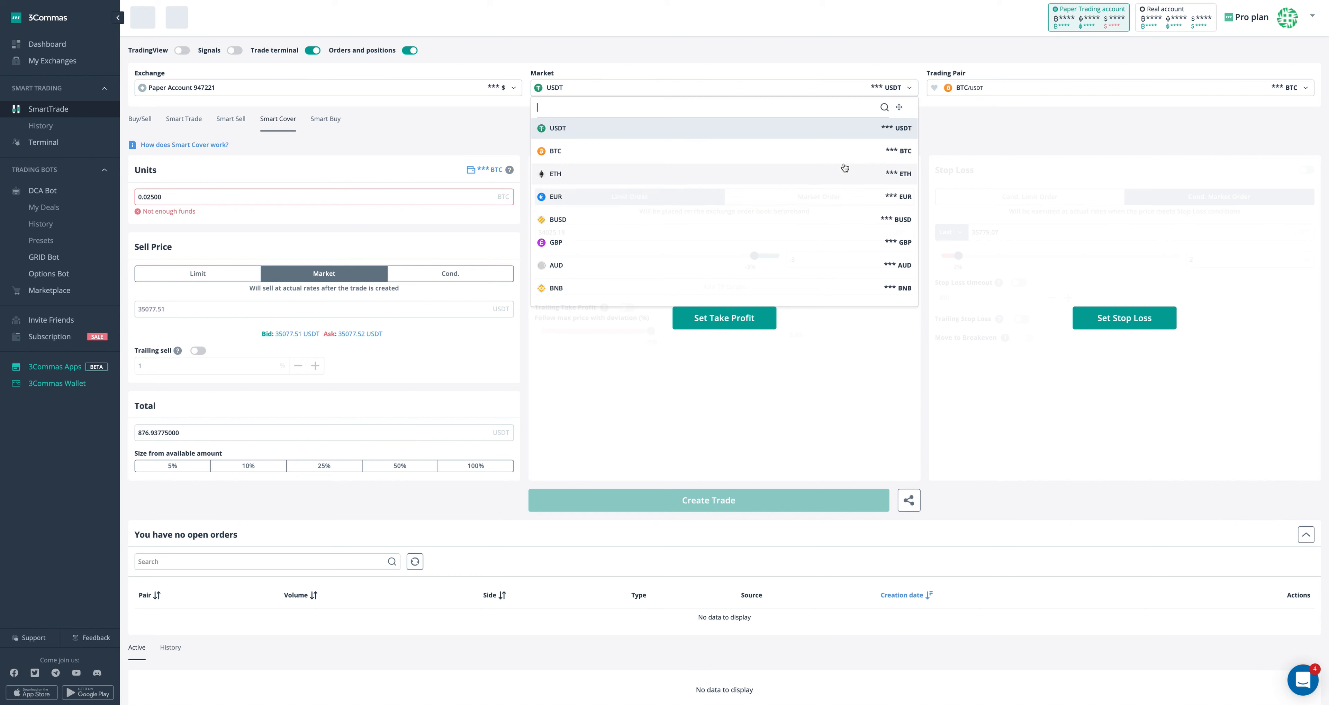
click(655, 126)
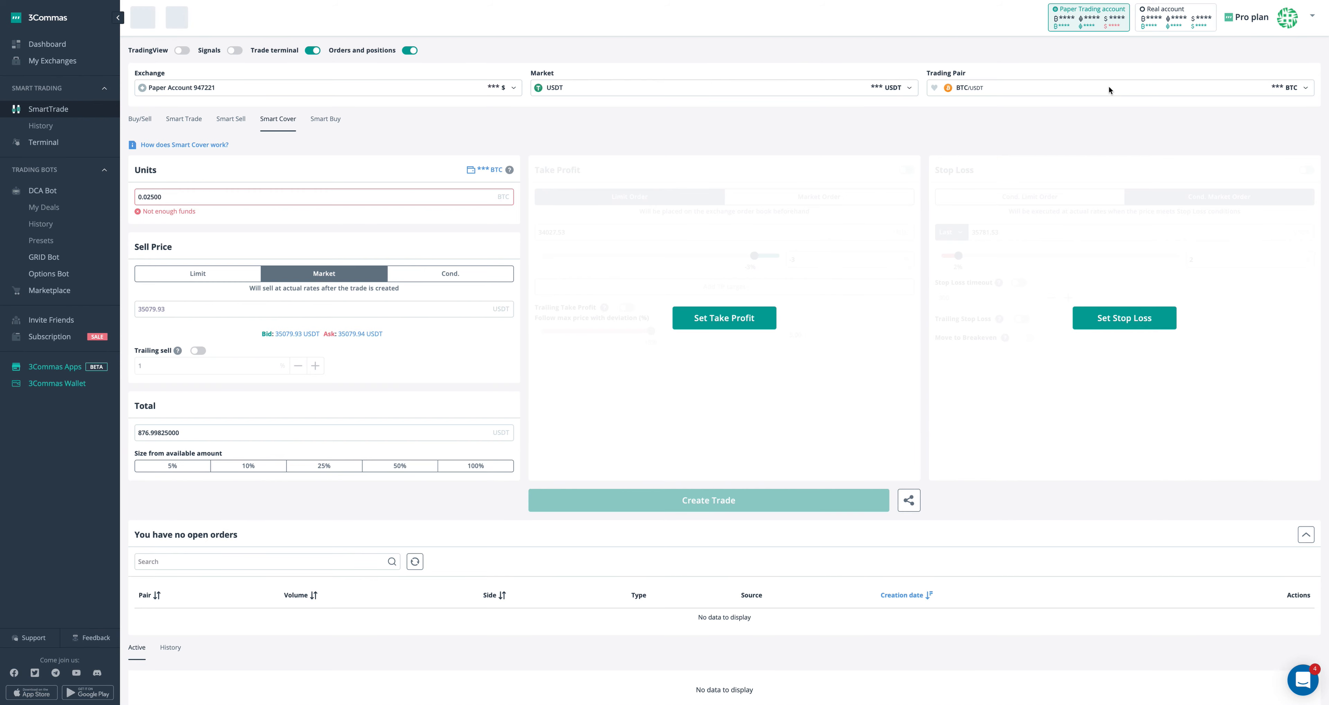
Step: Search the available trading pairs for xrp and close the list without picking a pair
click(1068, 88)
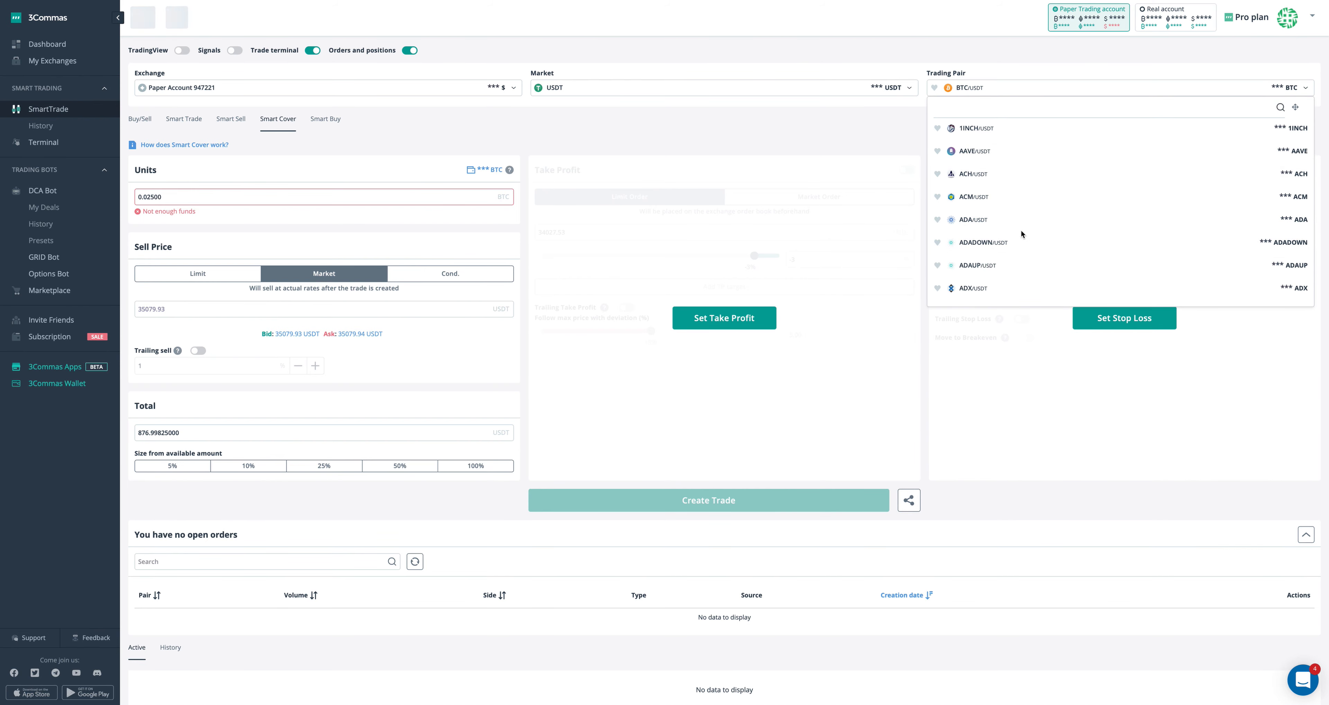
text(x)
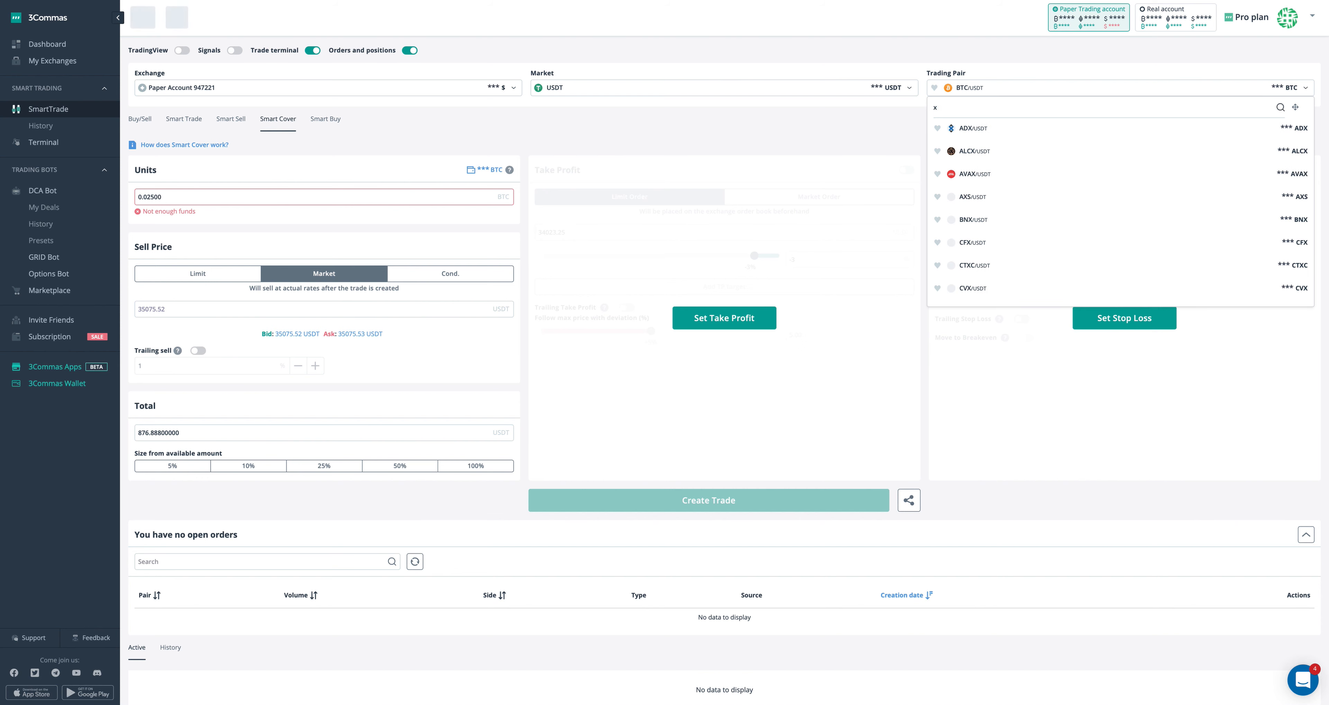
text(rp)
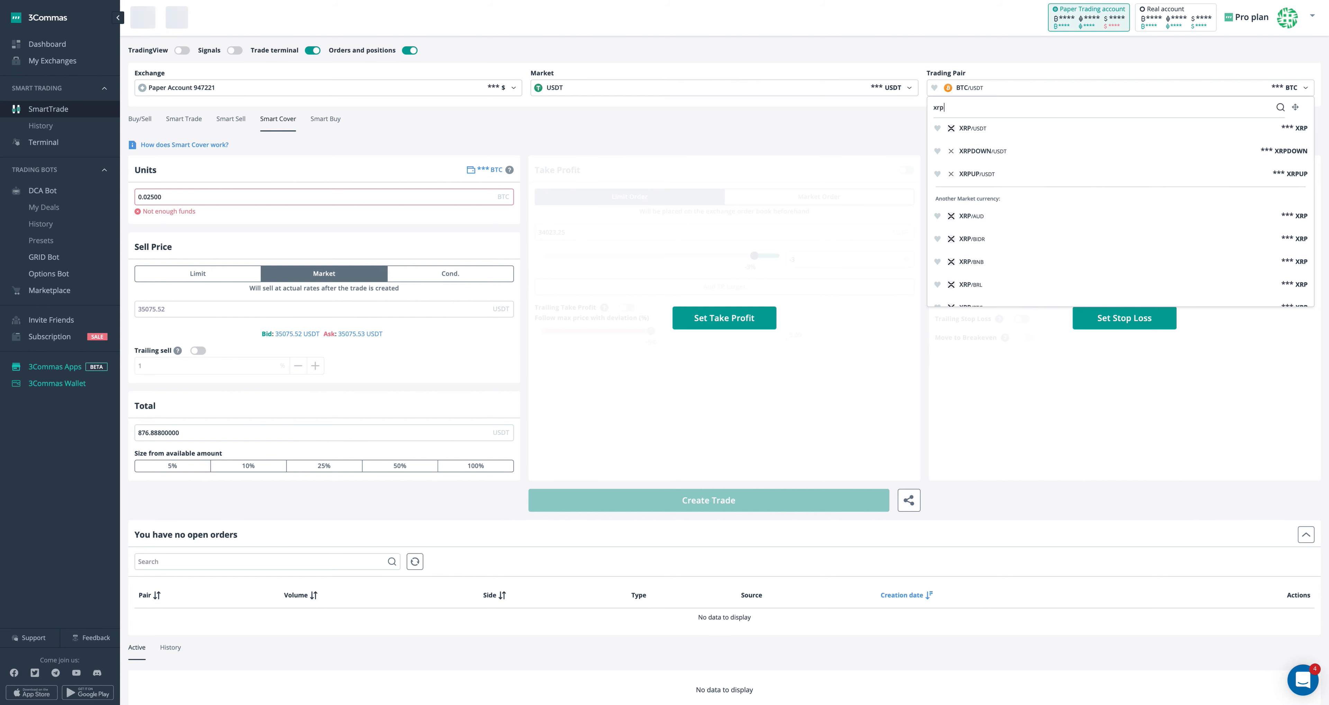
click(1011, 68)
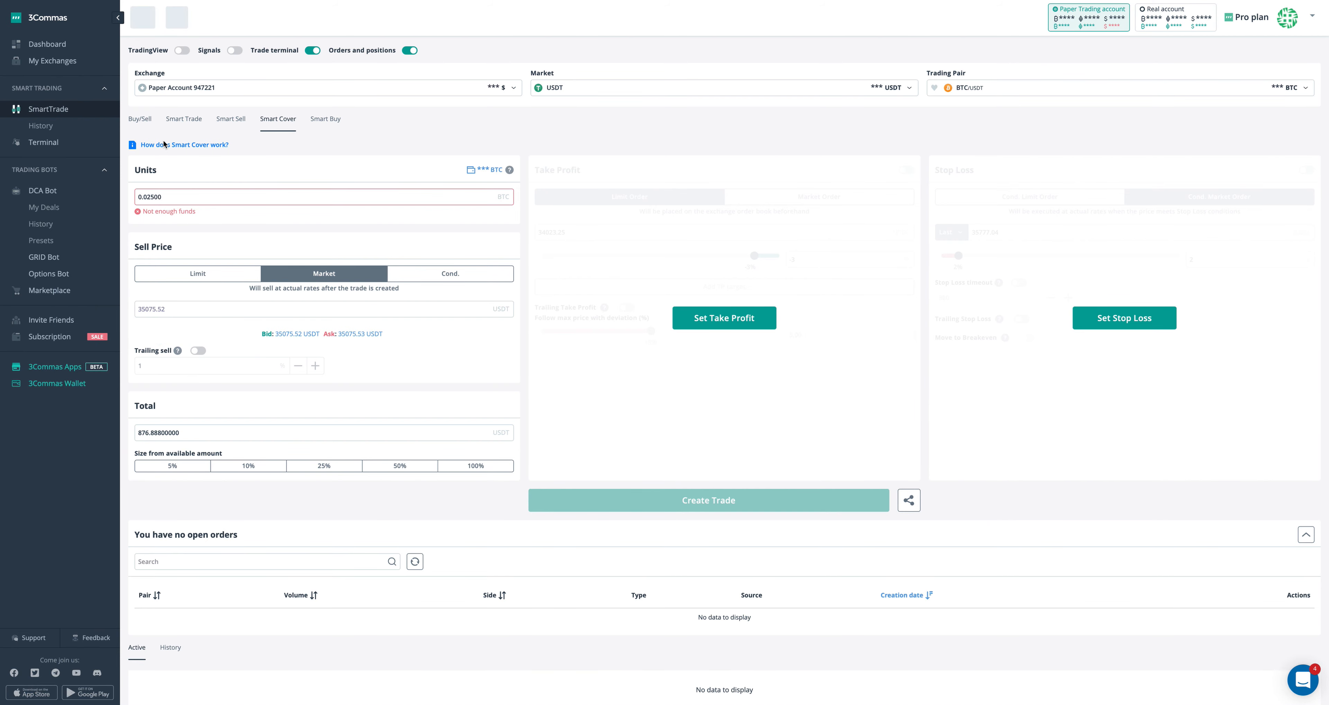
Step: Open the Smart Trade order form, try the Limit price type, and set the buy price type back to Market
click(185, 119)
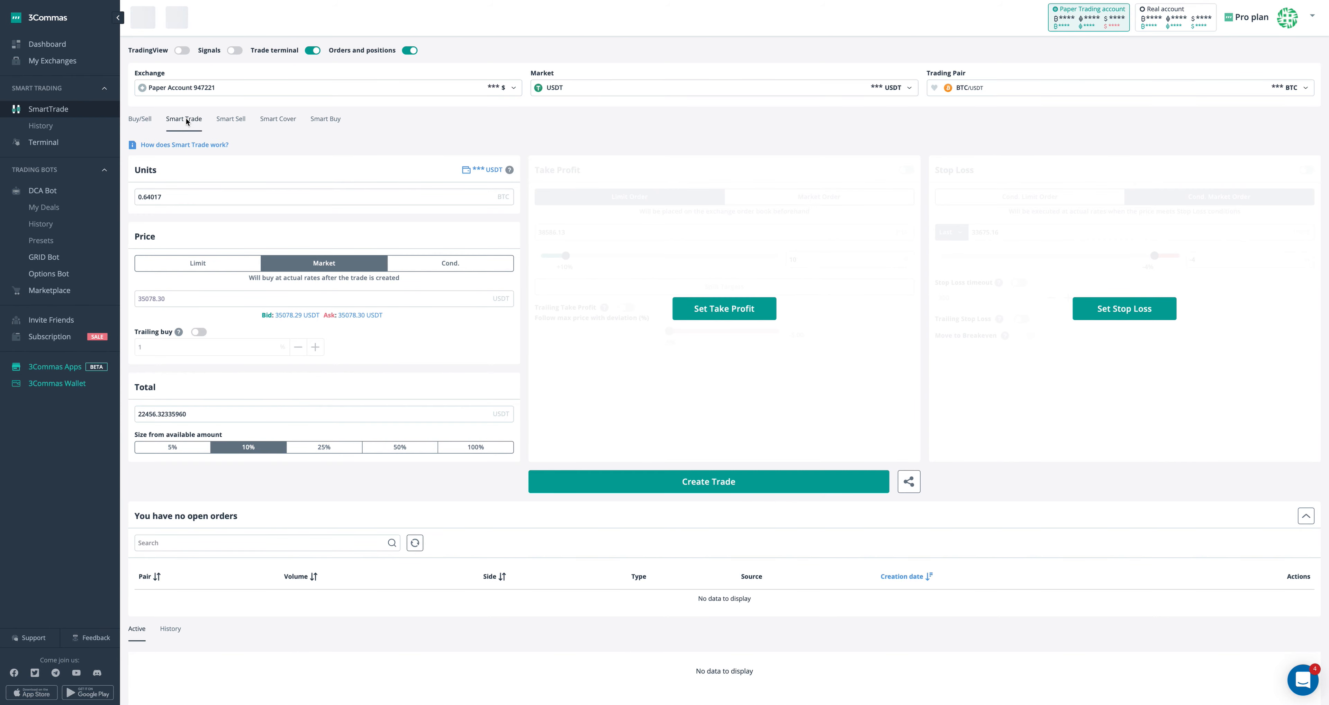
scroll(308, 390, down, 1)
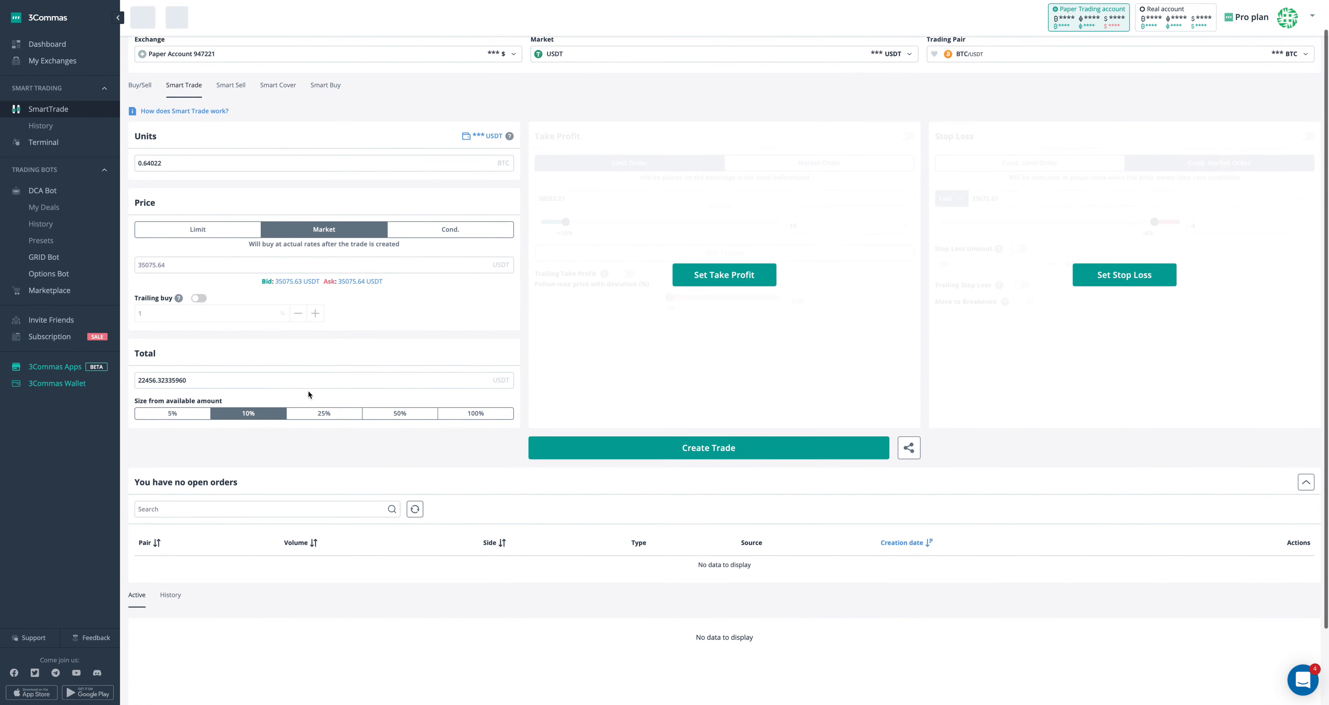
click(209, 223)
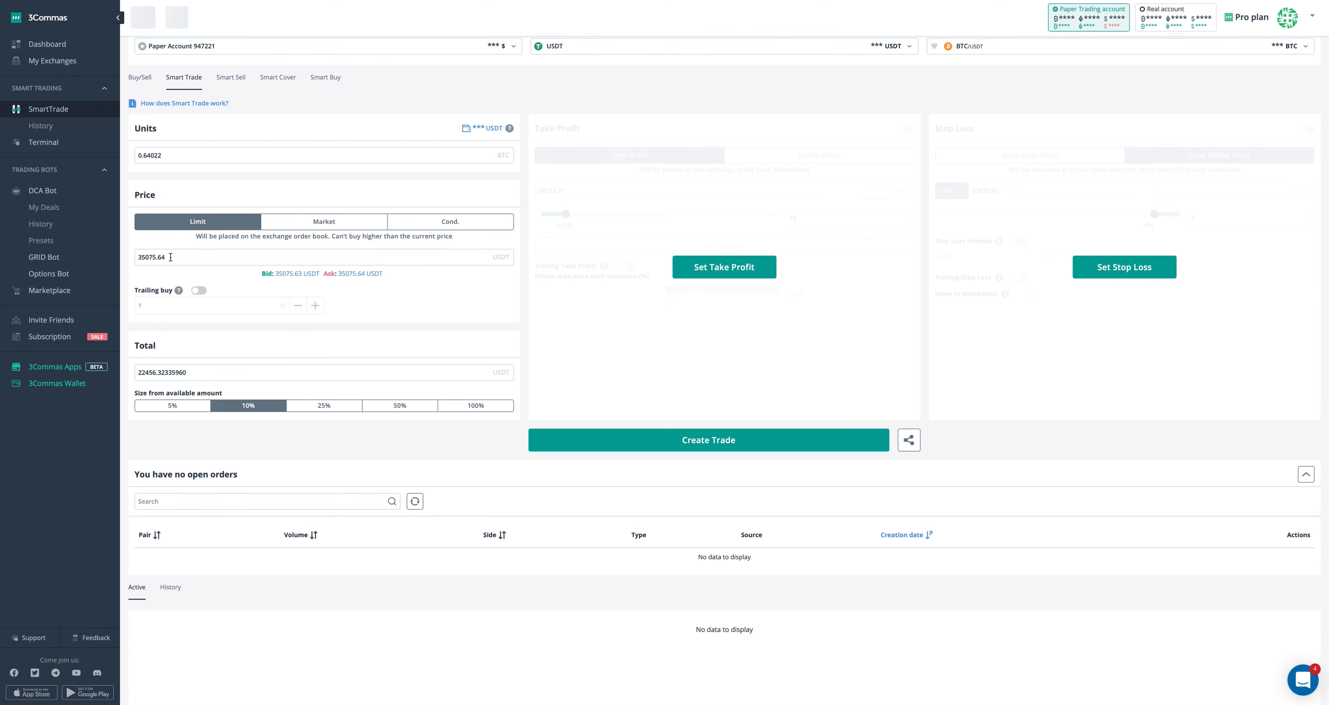
drag(175, 257, 134, 256)
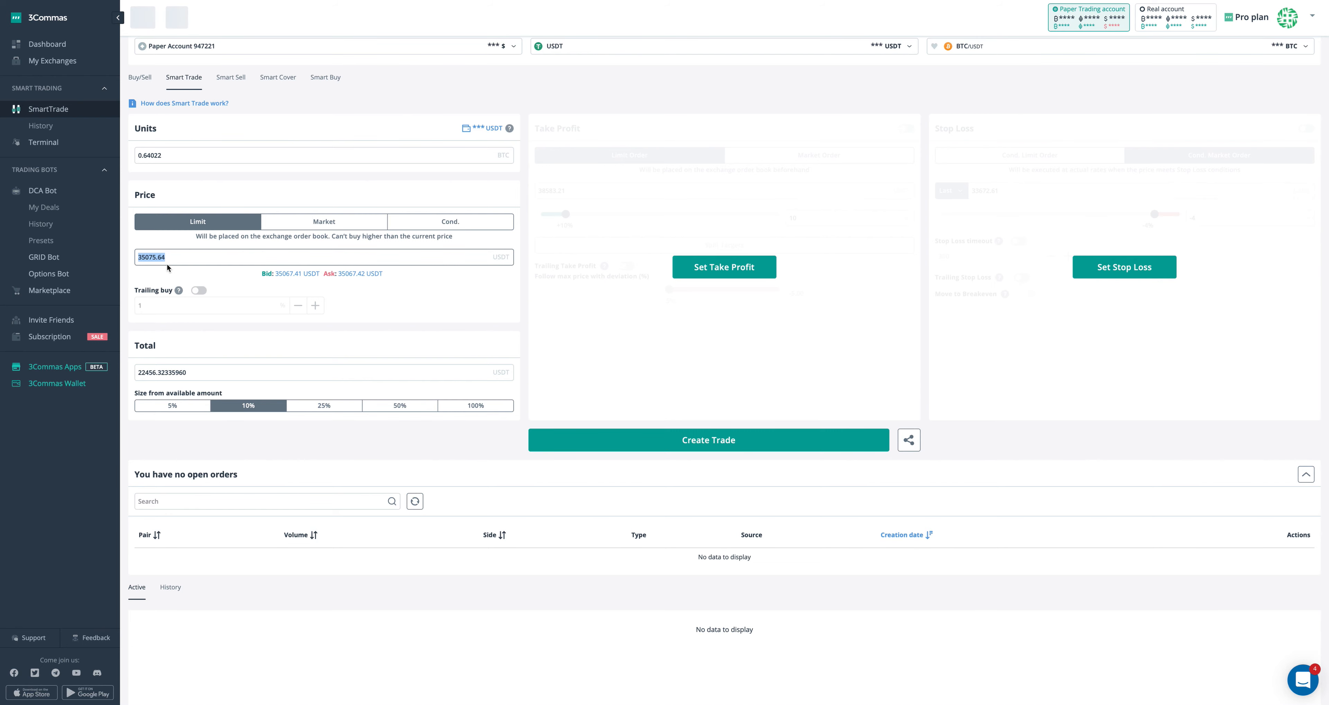
click(293, 223)
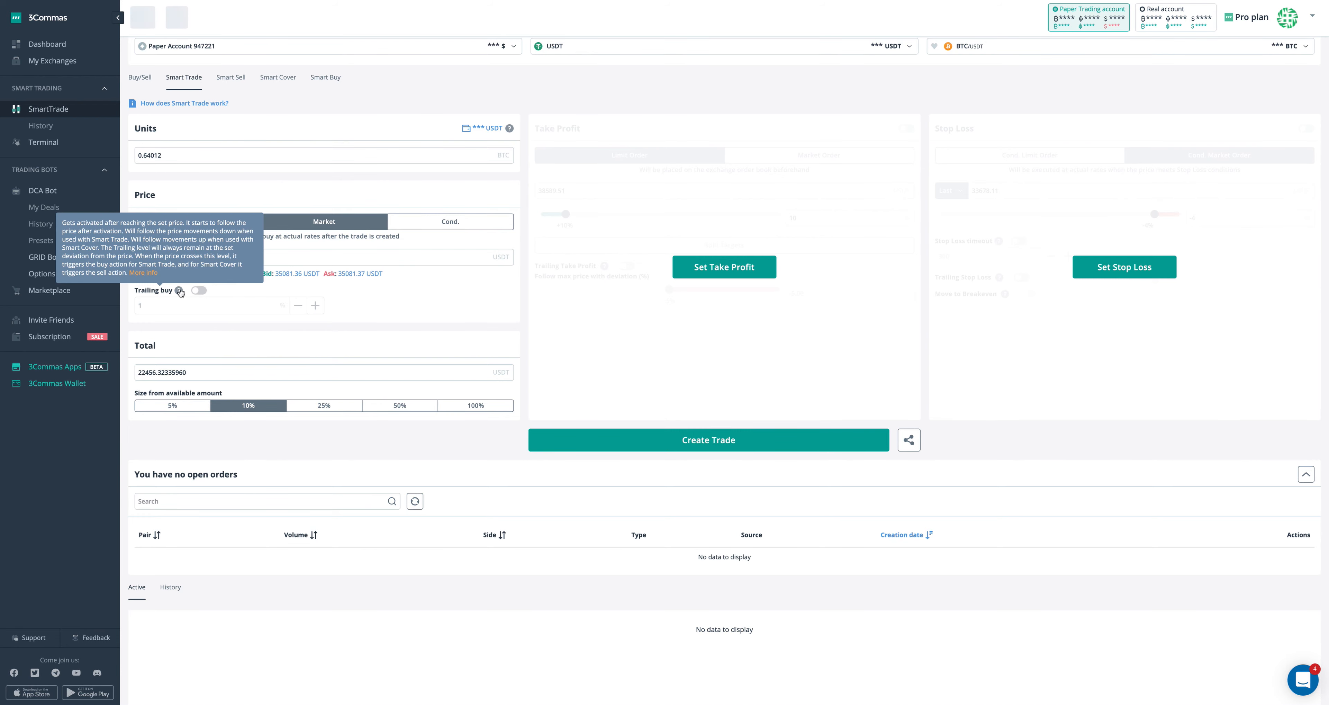
Step: Try a trailing buy of 0.5% and turn it off again
click(198, 289)
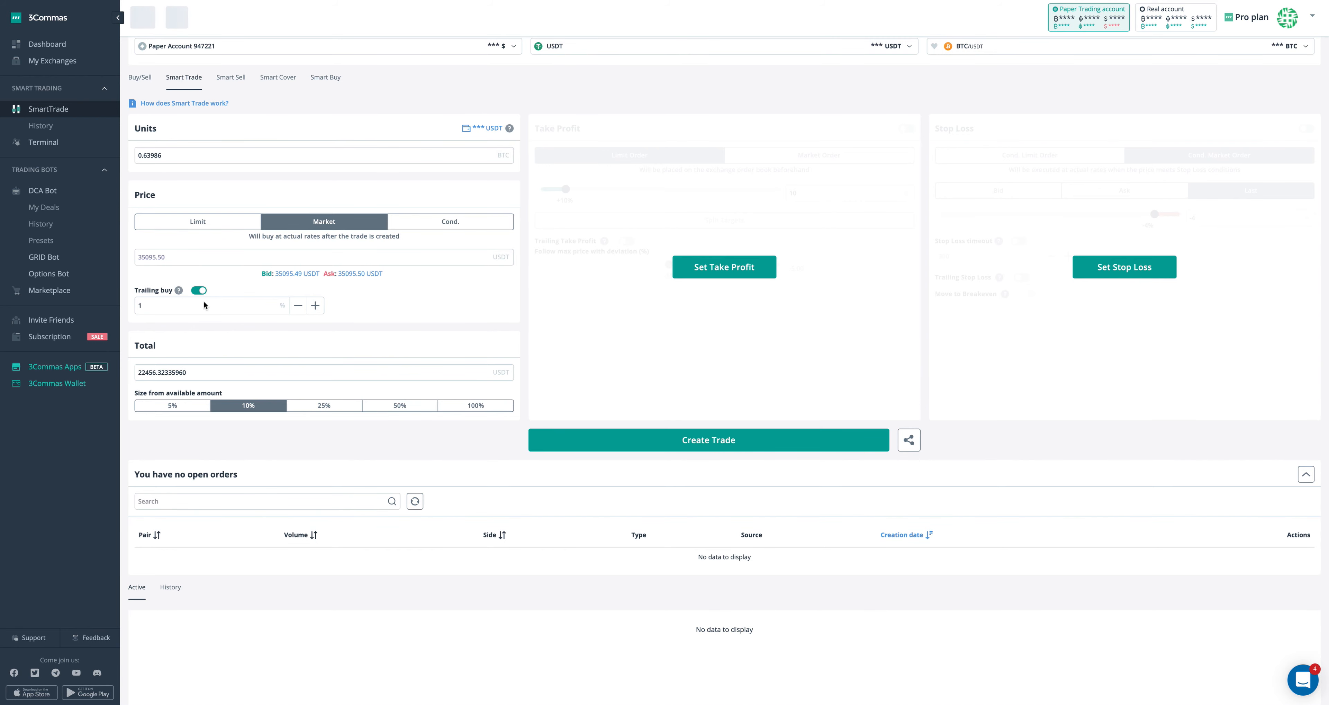
double_click(155, 305)
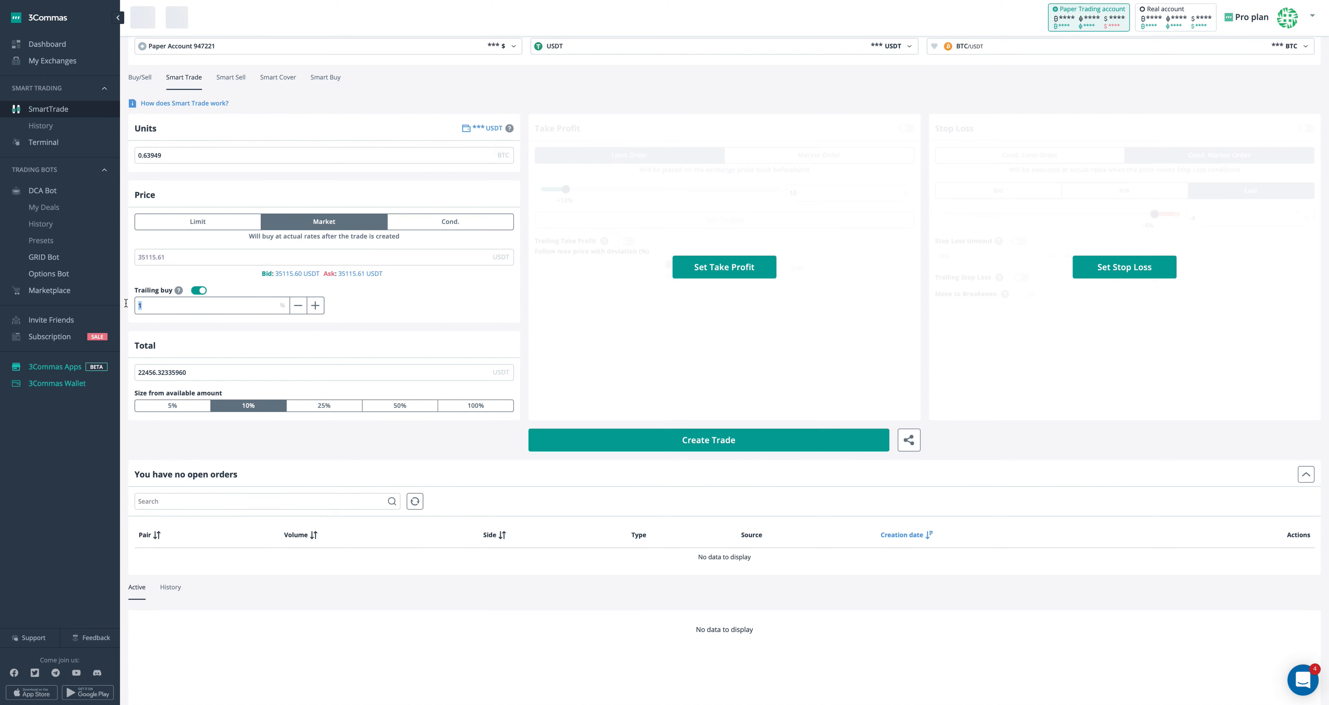
text(0.5)
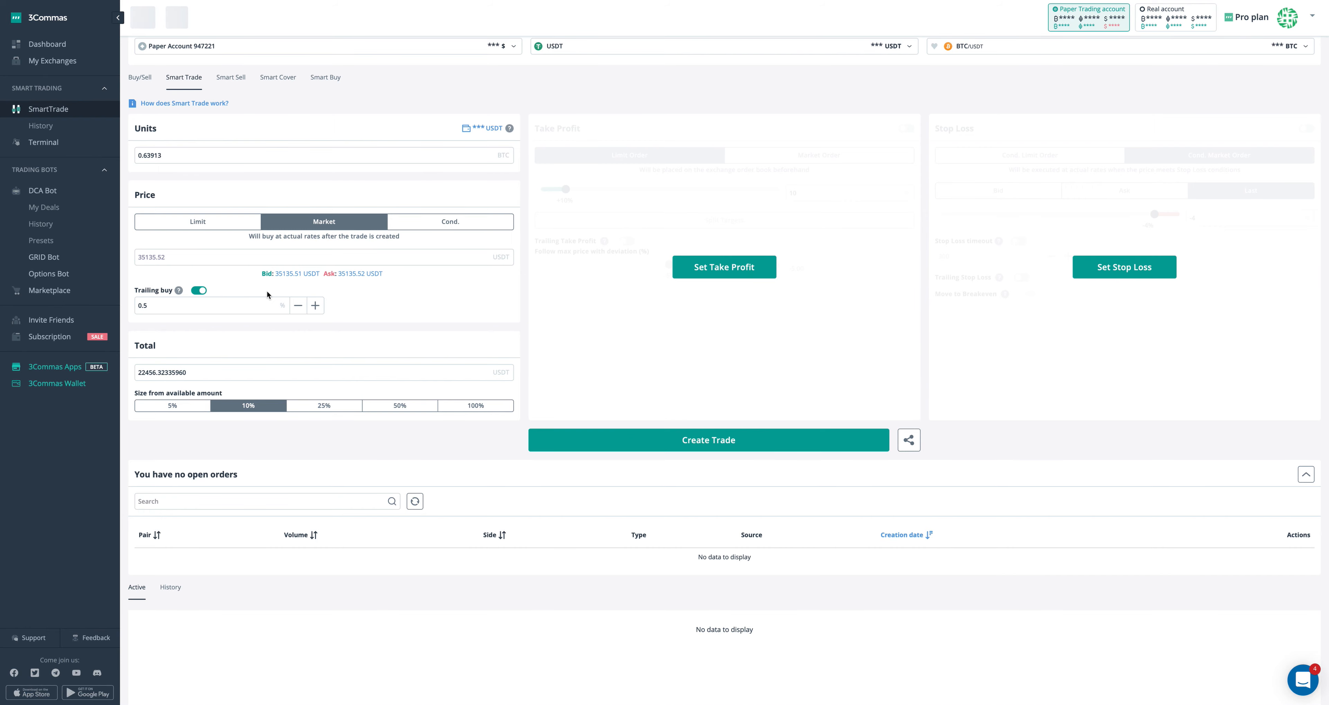
click(199, 291)
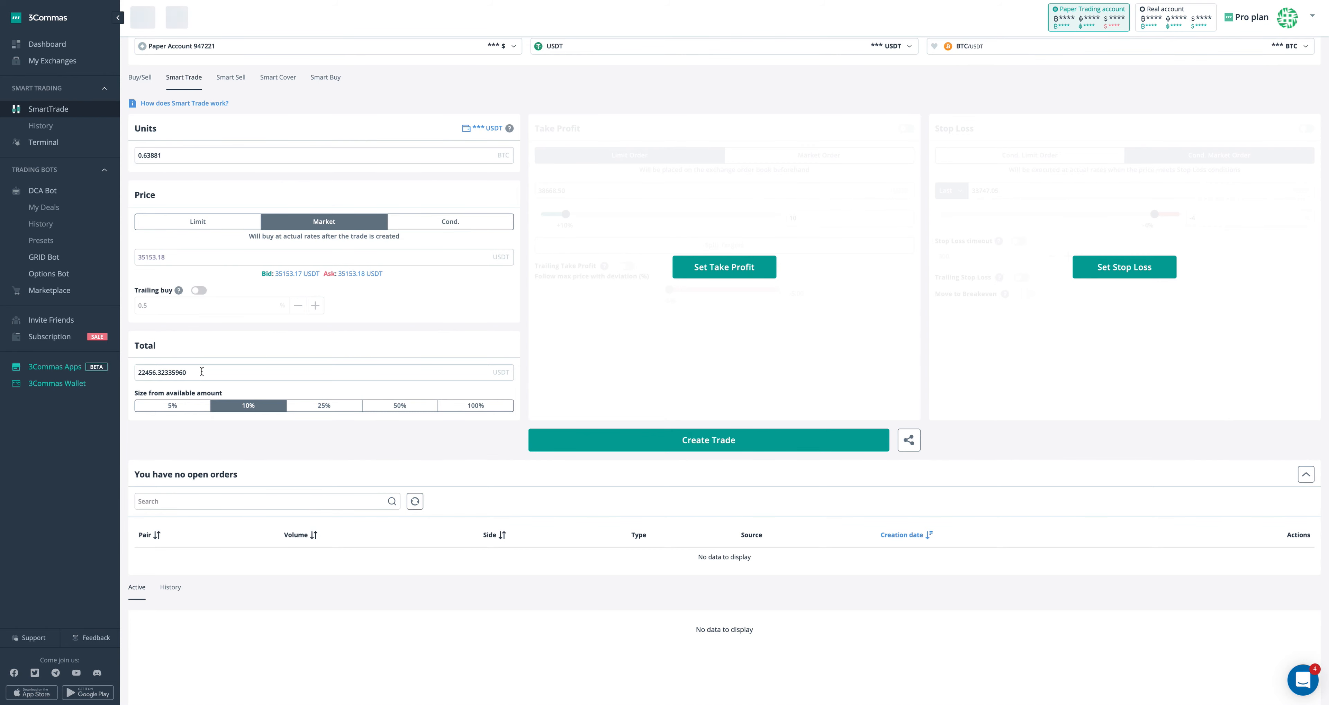
Step: Set the trade's total to 500 USDT after trying the 5% and 10% size presets
drag(207, 371, 129, 370)
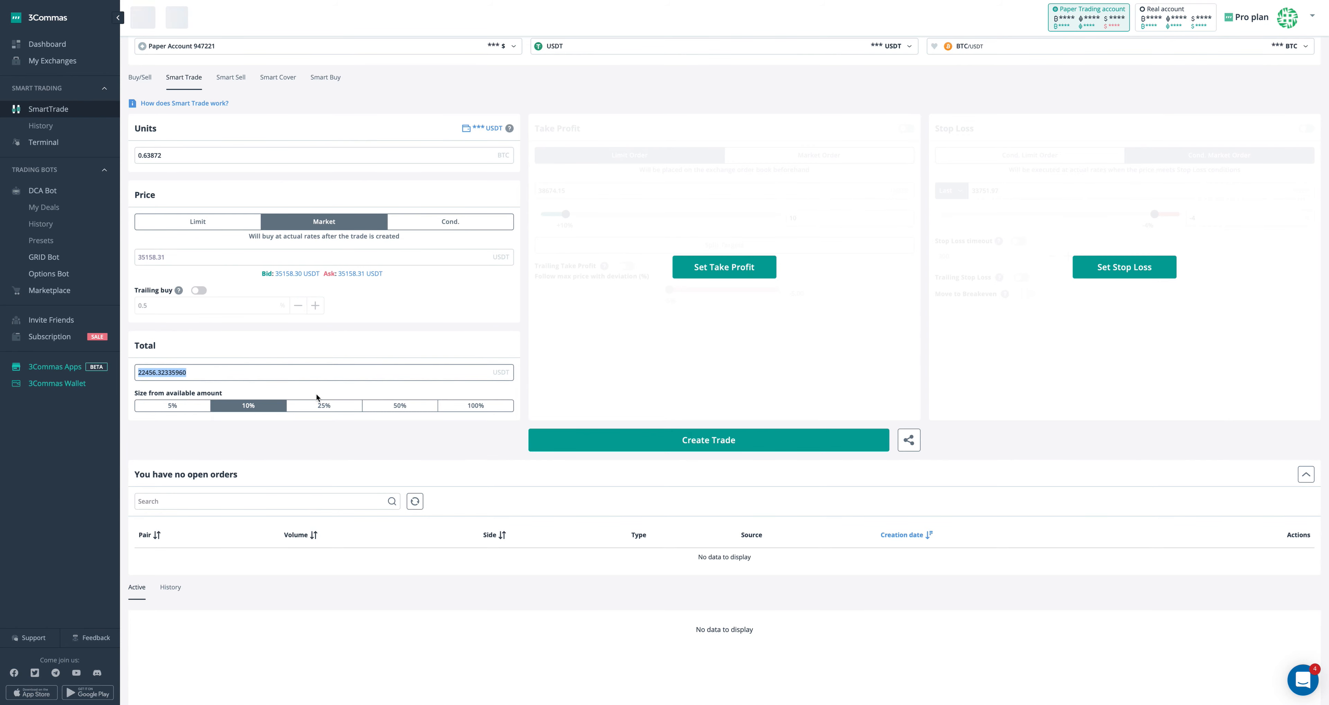
click(184, 406)
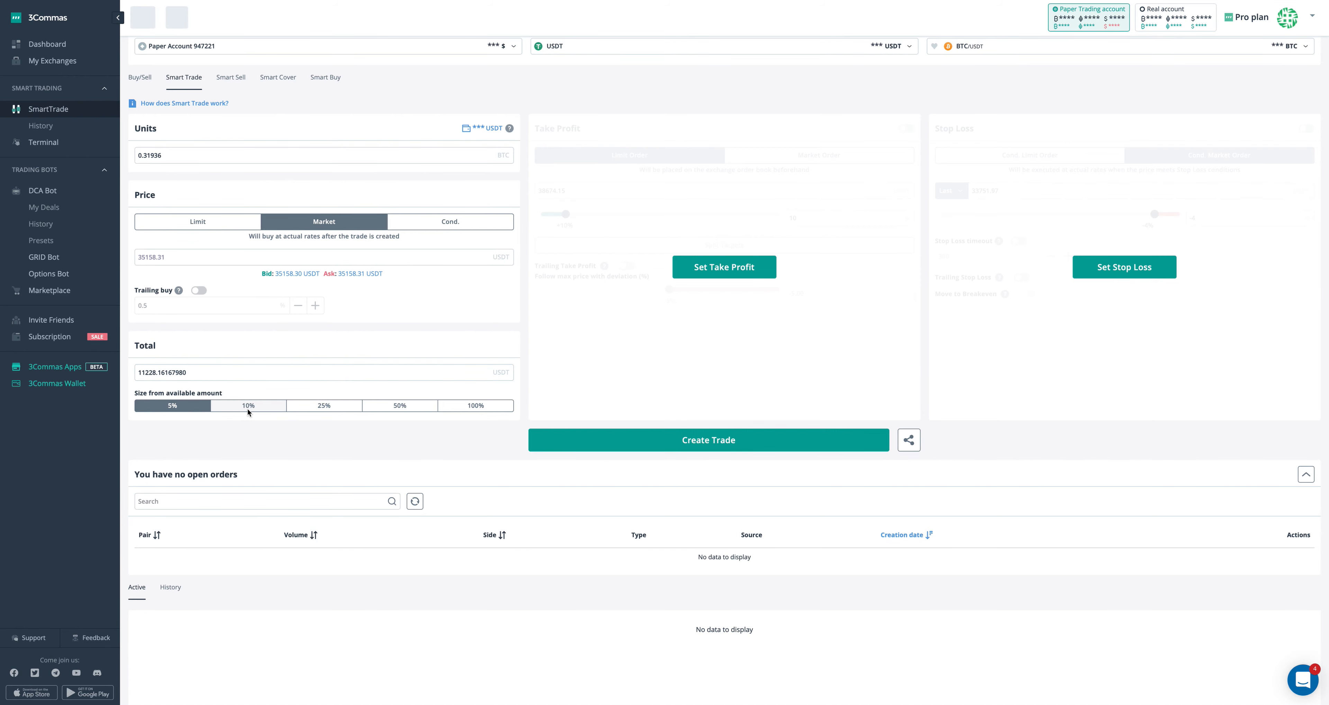
click(248, 407)
drag(245, 372, 97, 350)
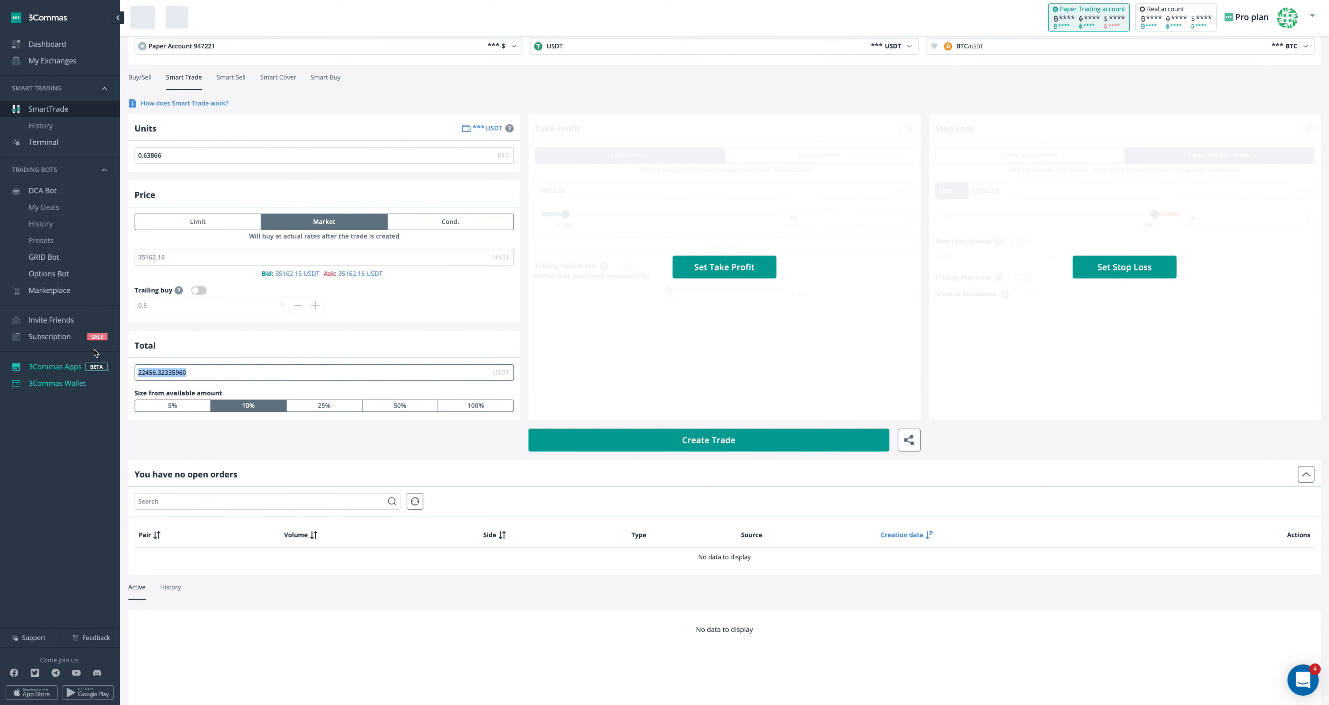
text(5000)
key(BackSpace)
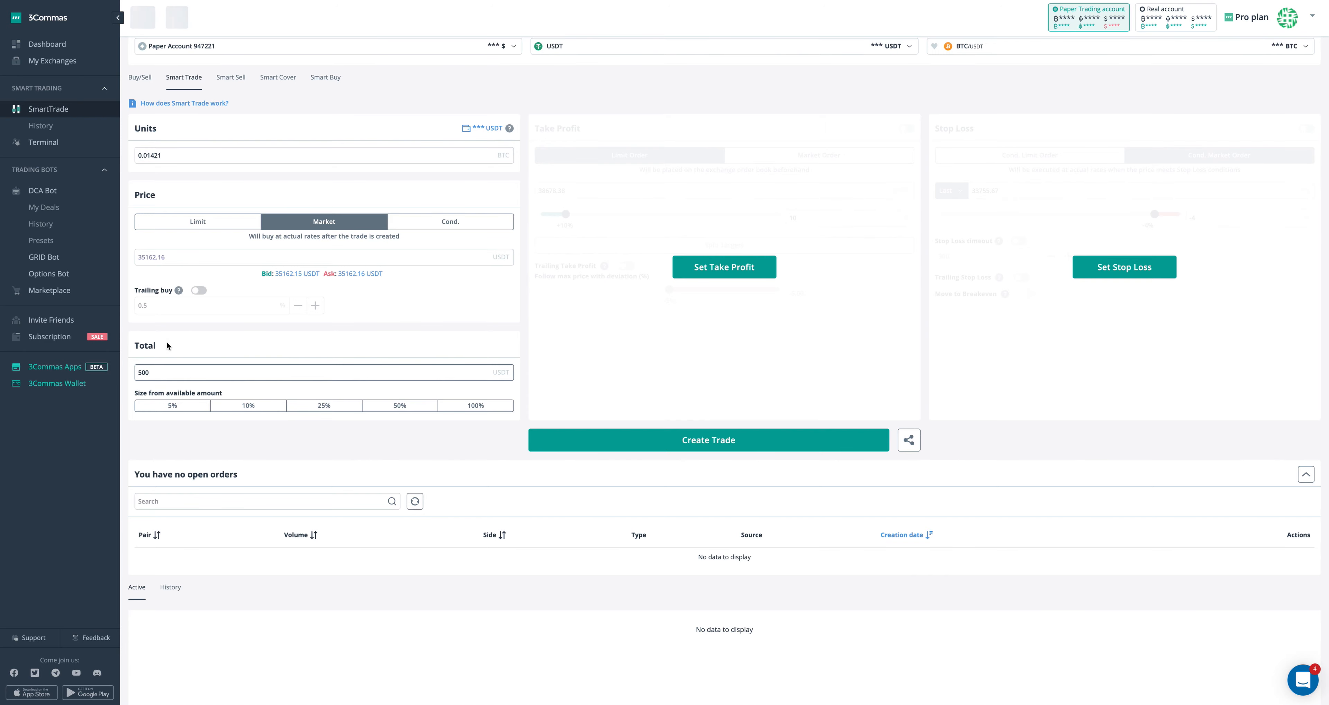
Step: Enable Take Profit at a price of 40000 USDT and Stop Loss at 35000 USDT
click(774, 266)
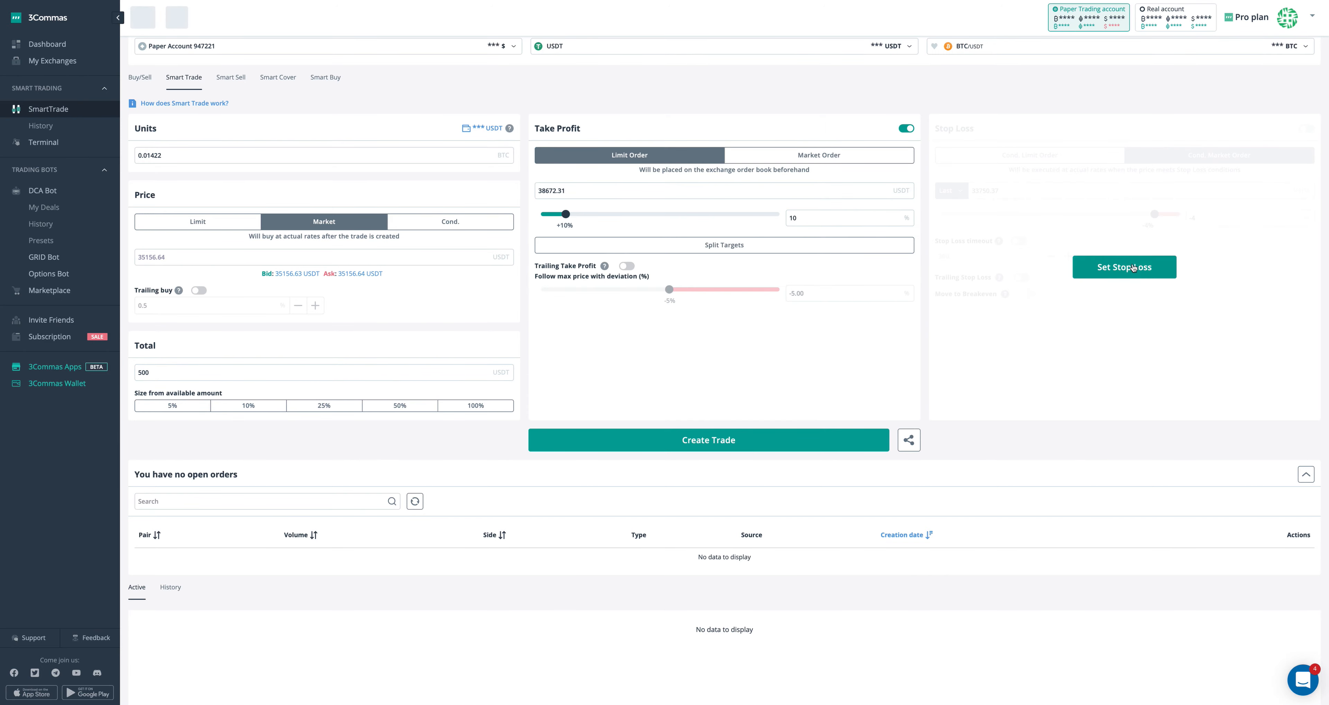
click(1133, 266)
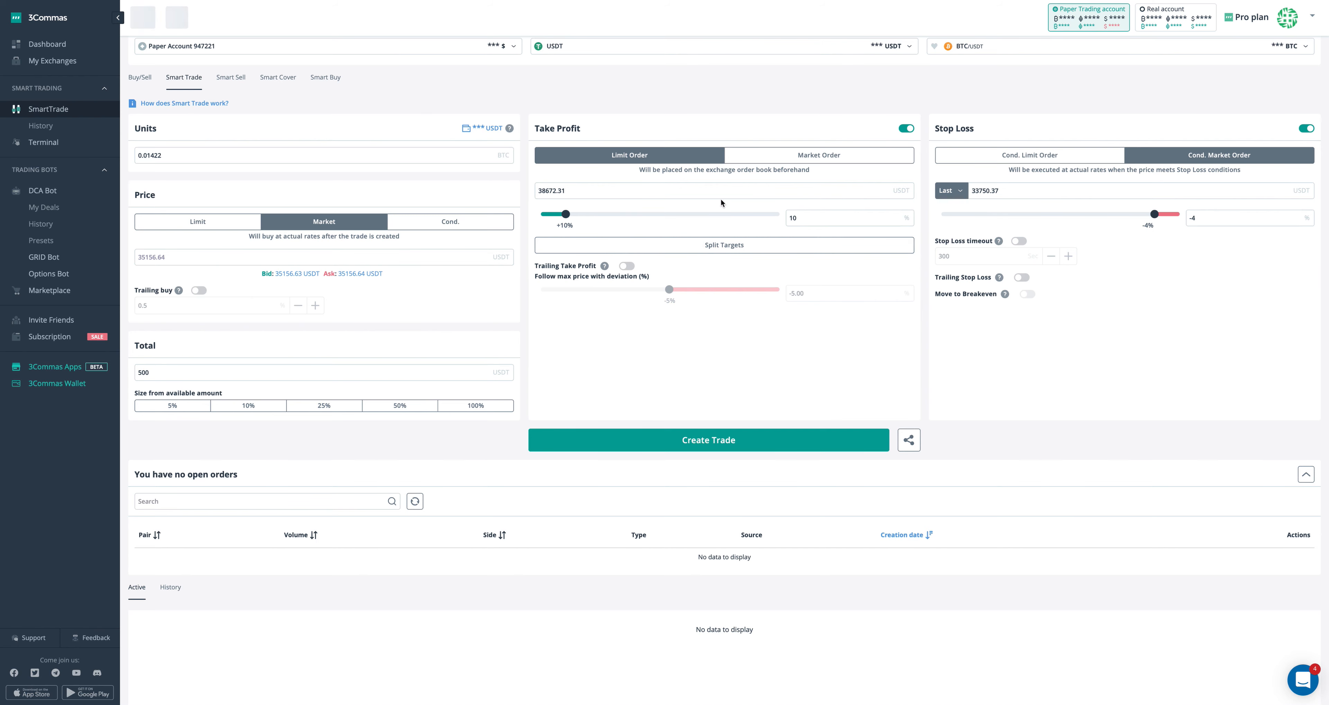
double_click(605, 191)
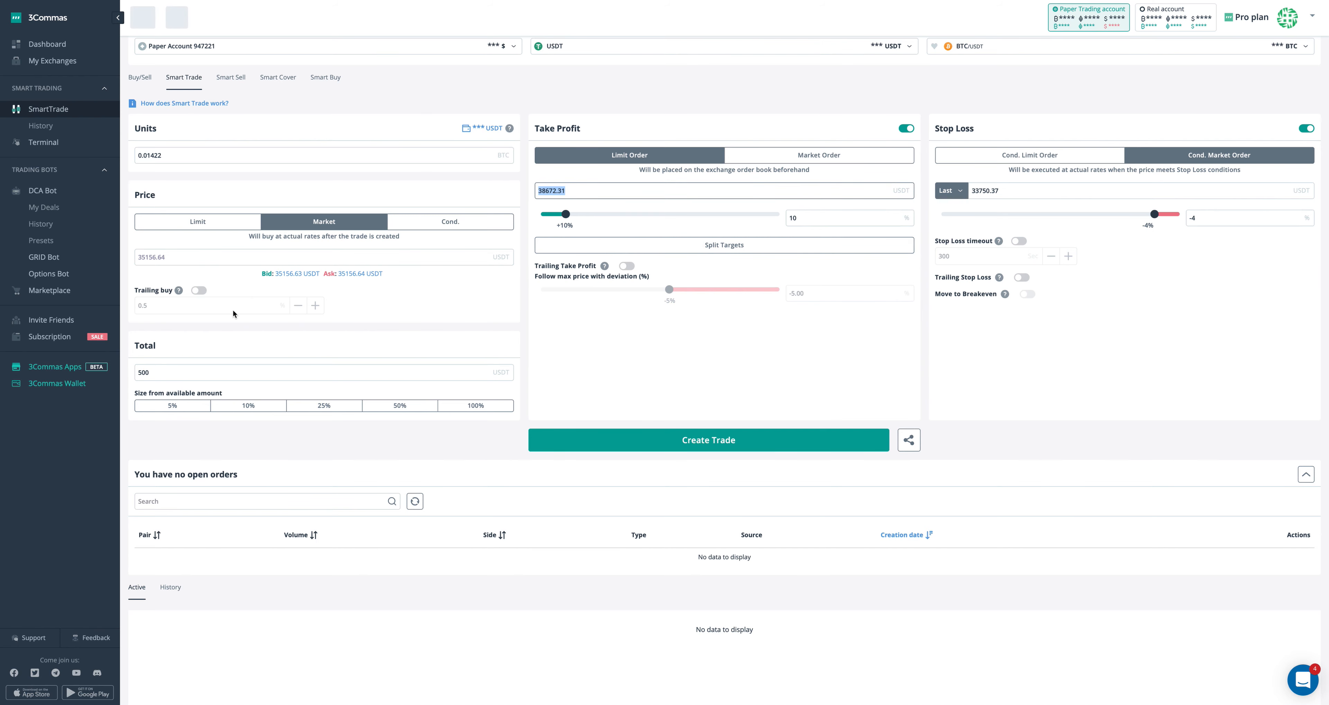
text(40000)
double_click(975, 190)
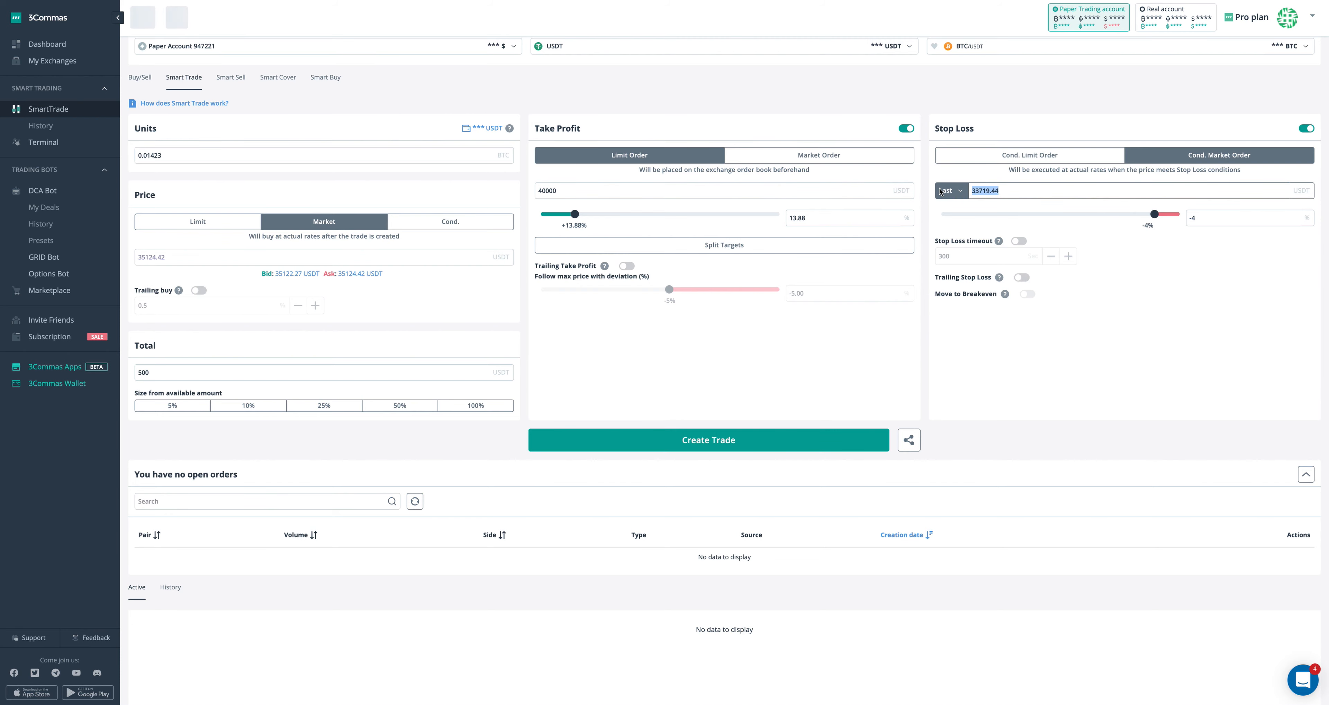
text(35000)
Step: Split Take Profit into two targets: 25% of the volume at 40000 USDT and 75% at +19%
click(763, 244)
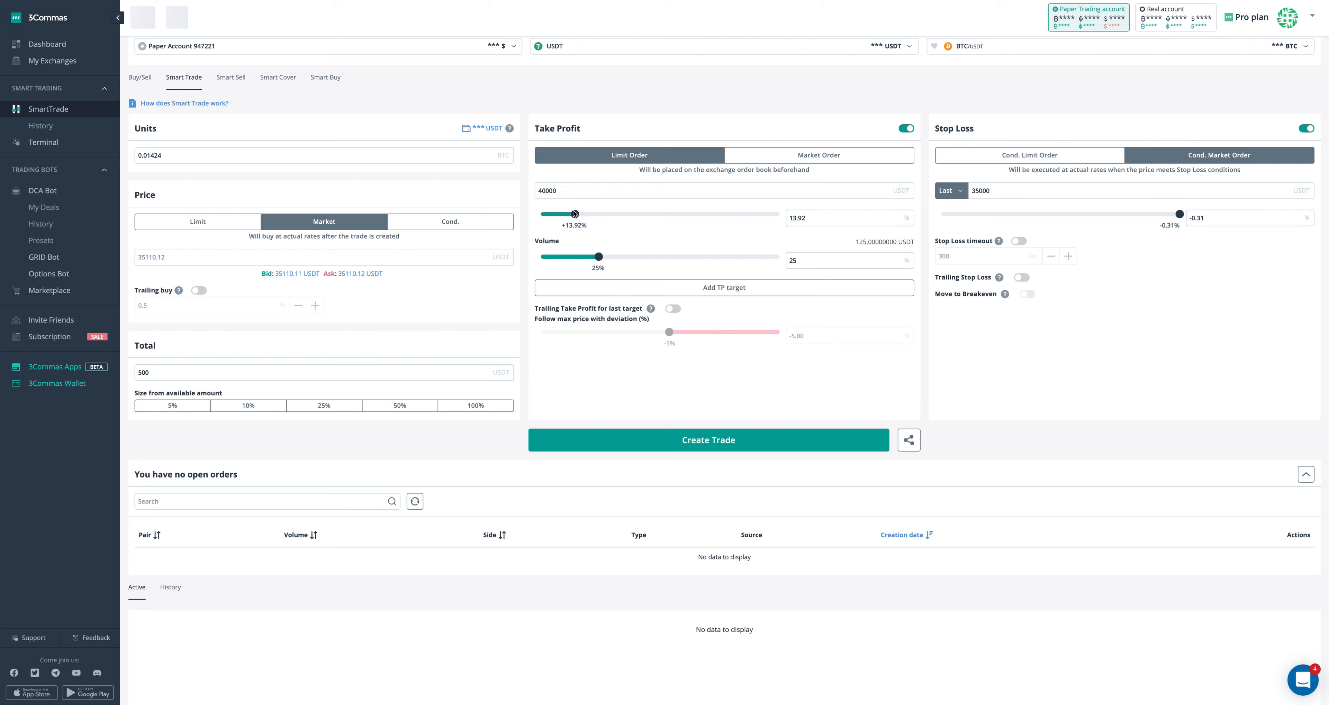
click(748, 289)
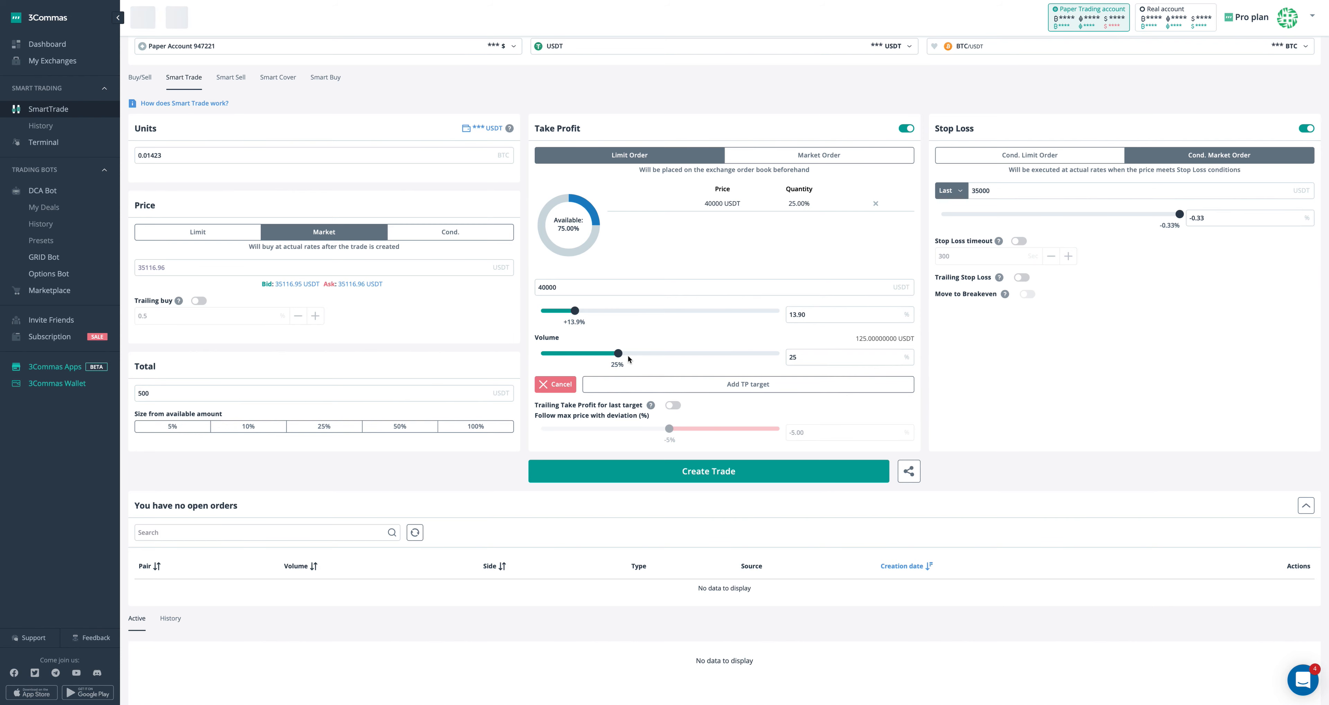
drag(618, 353, 711, 353)
drag(574, 322, 586, 320)
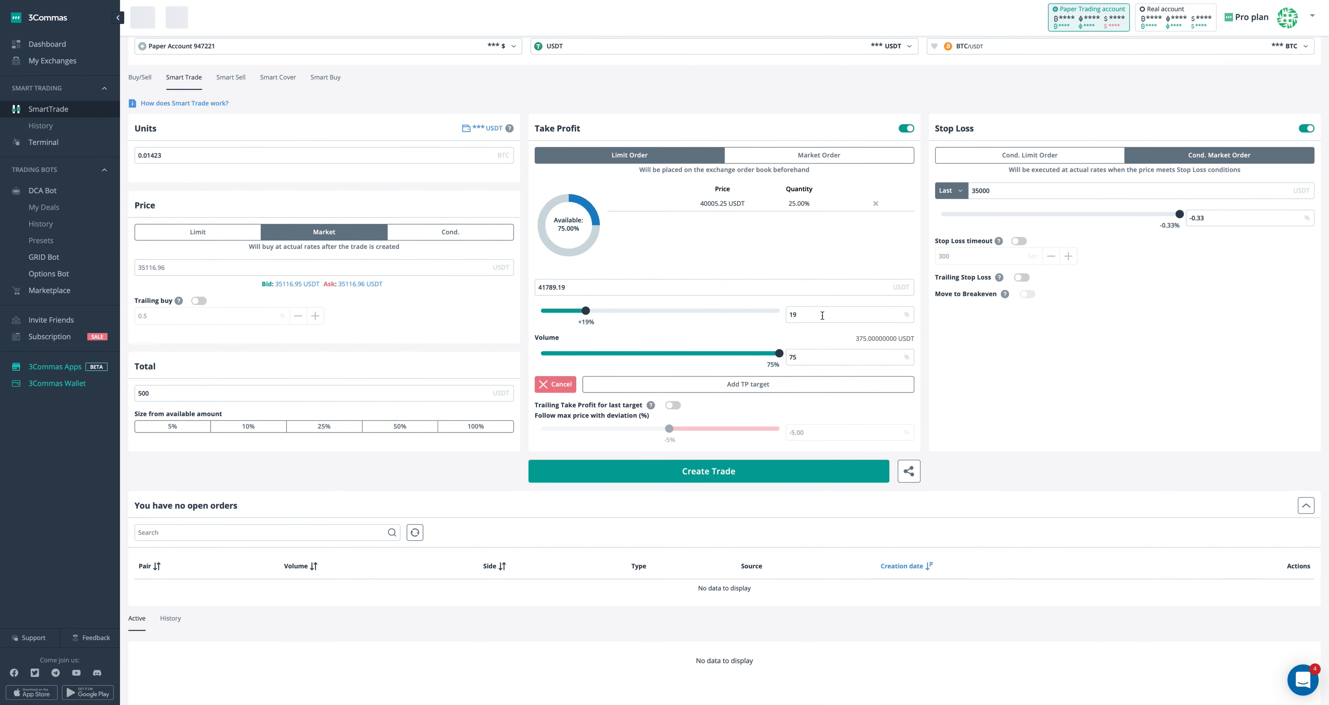
click(755, 385)
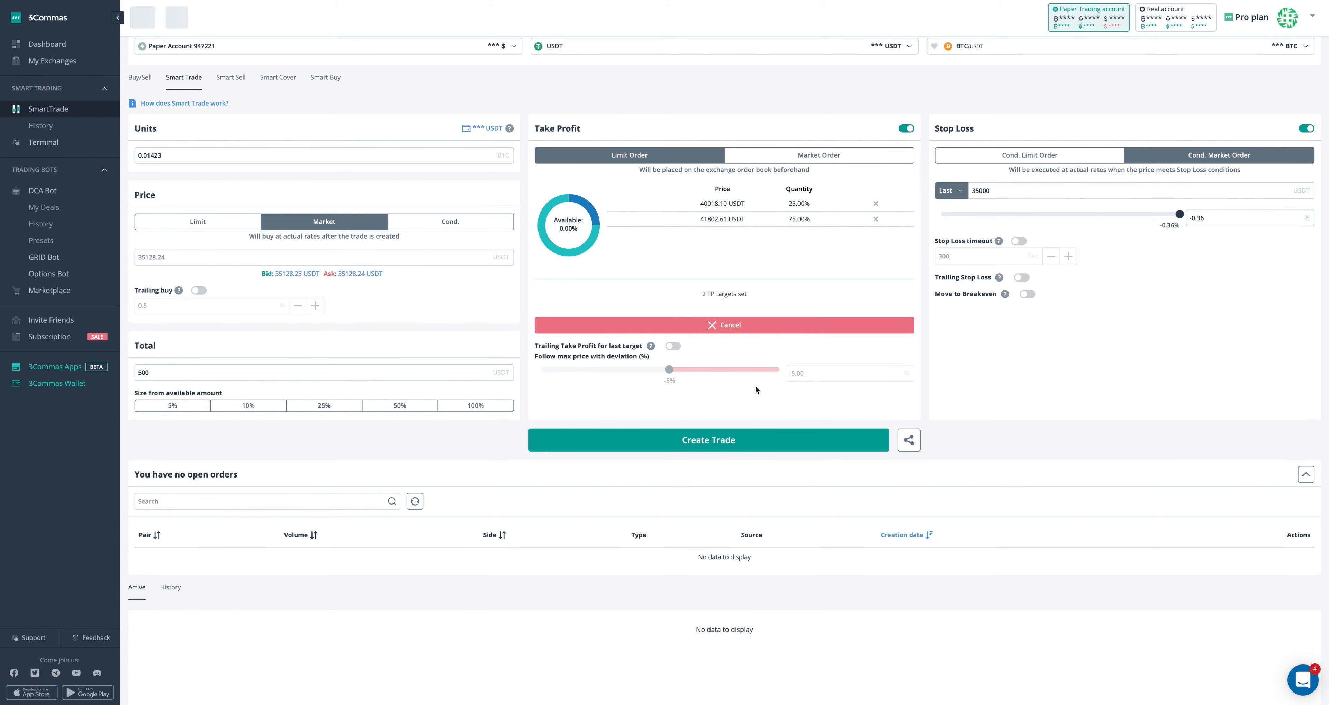
Step: Enable trailing take profit for the last target with a max price deviation of -1%
click(674, 349)
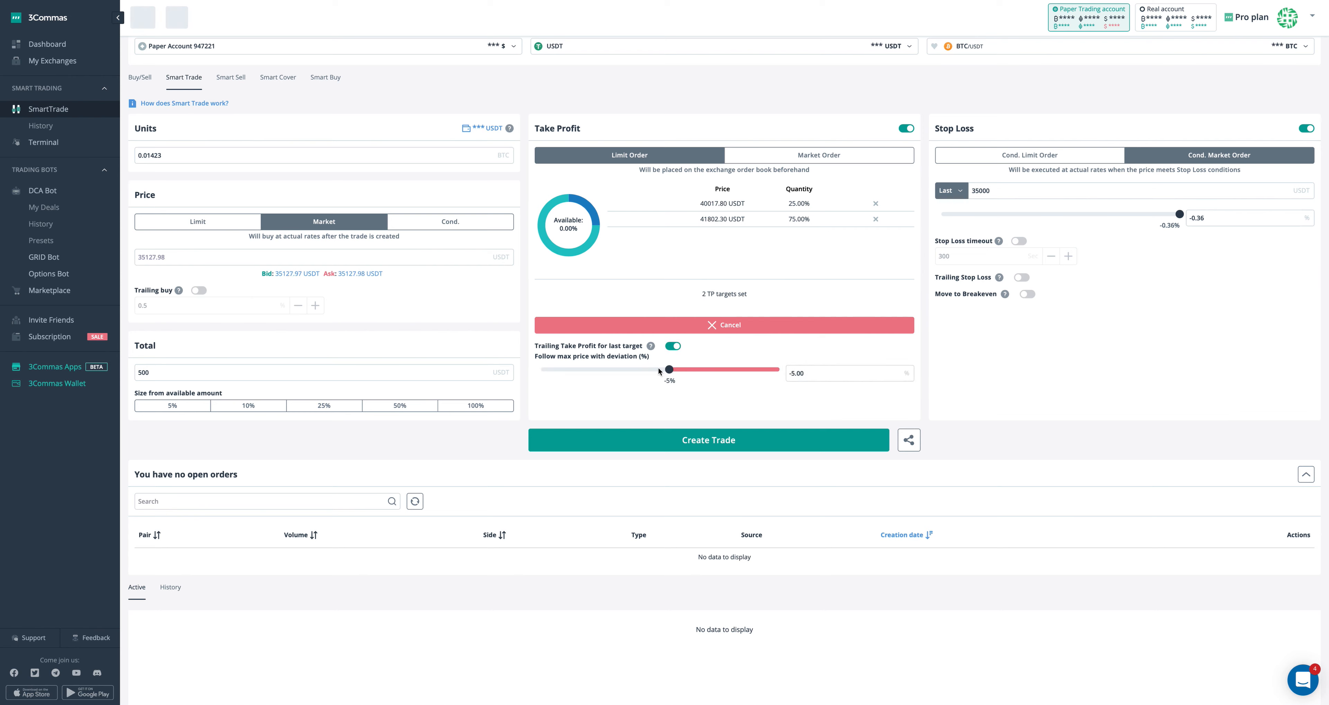
click(825, 374)
key(BackSpace)
key(BackSpace)
key(BackSpace)
key(BackSpace)
text(1)
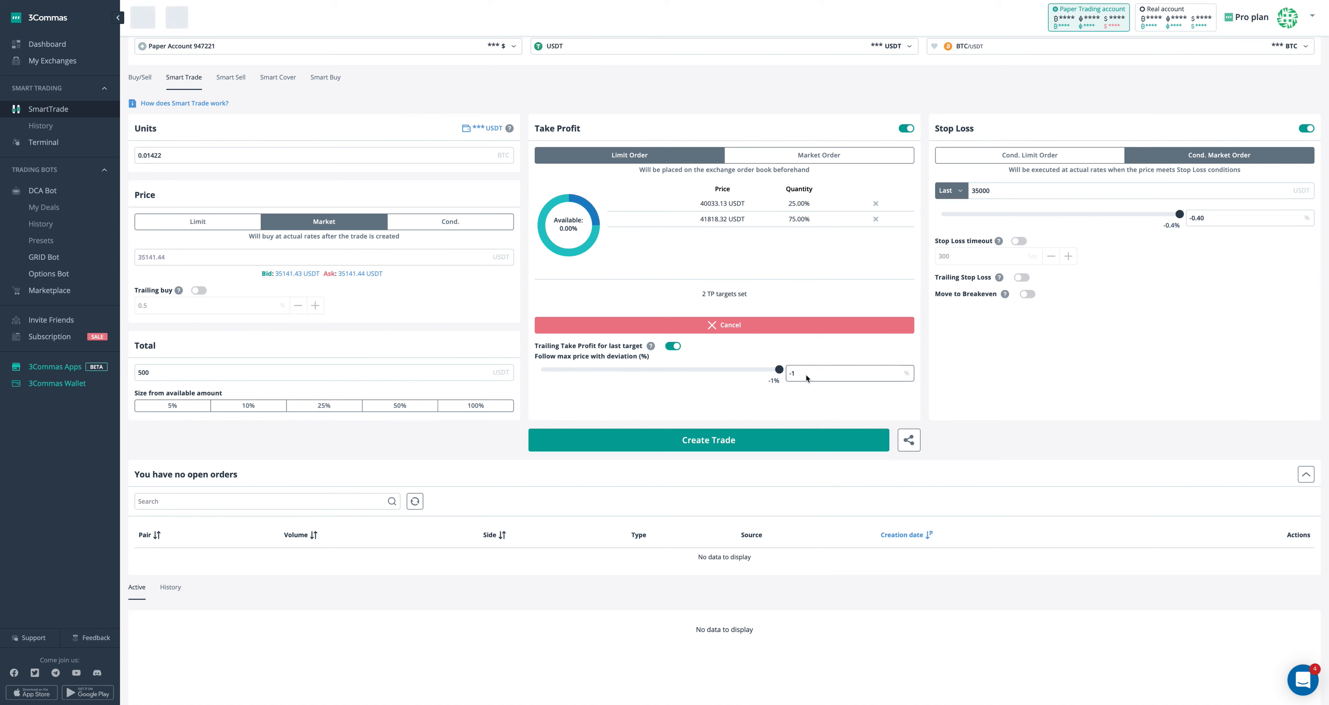
Step: Cancel the split Take Profit targets and confirm the reset to a single target
click(735, 327)
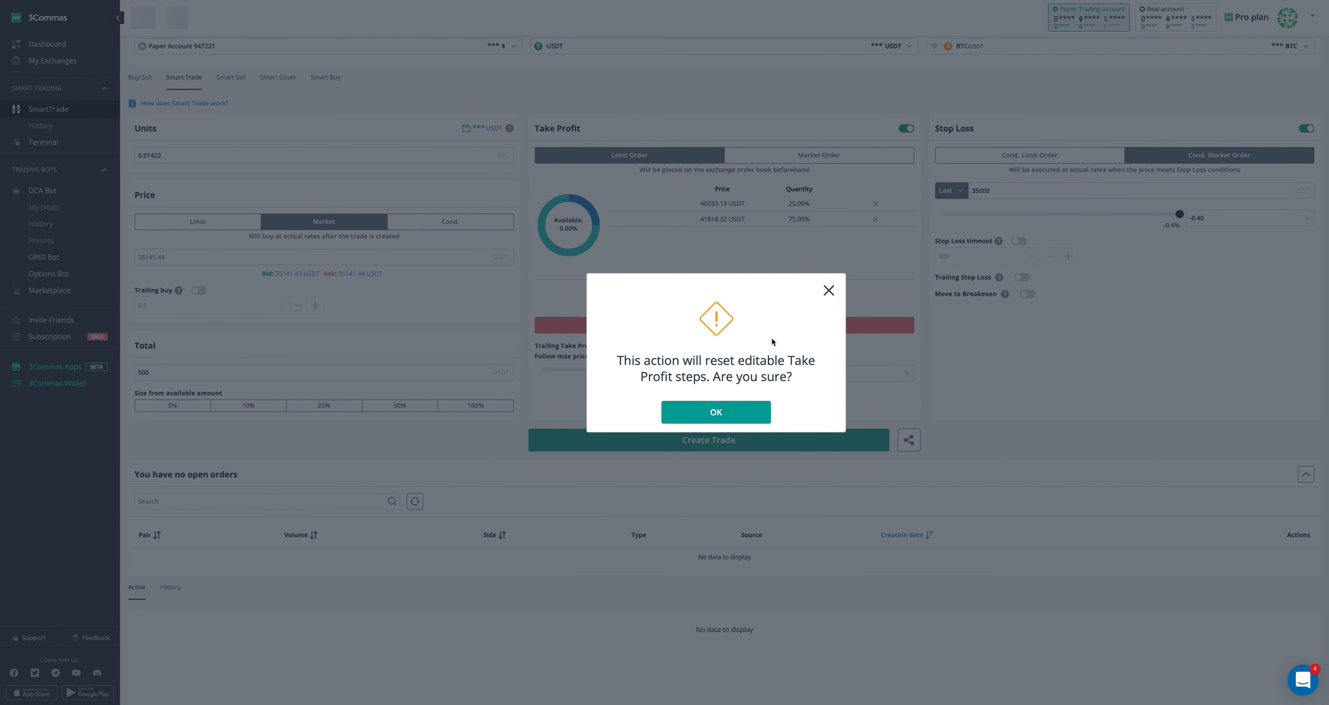
click(717, 413)
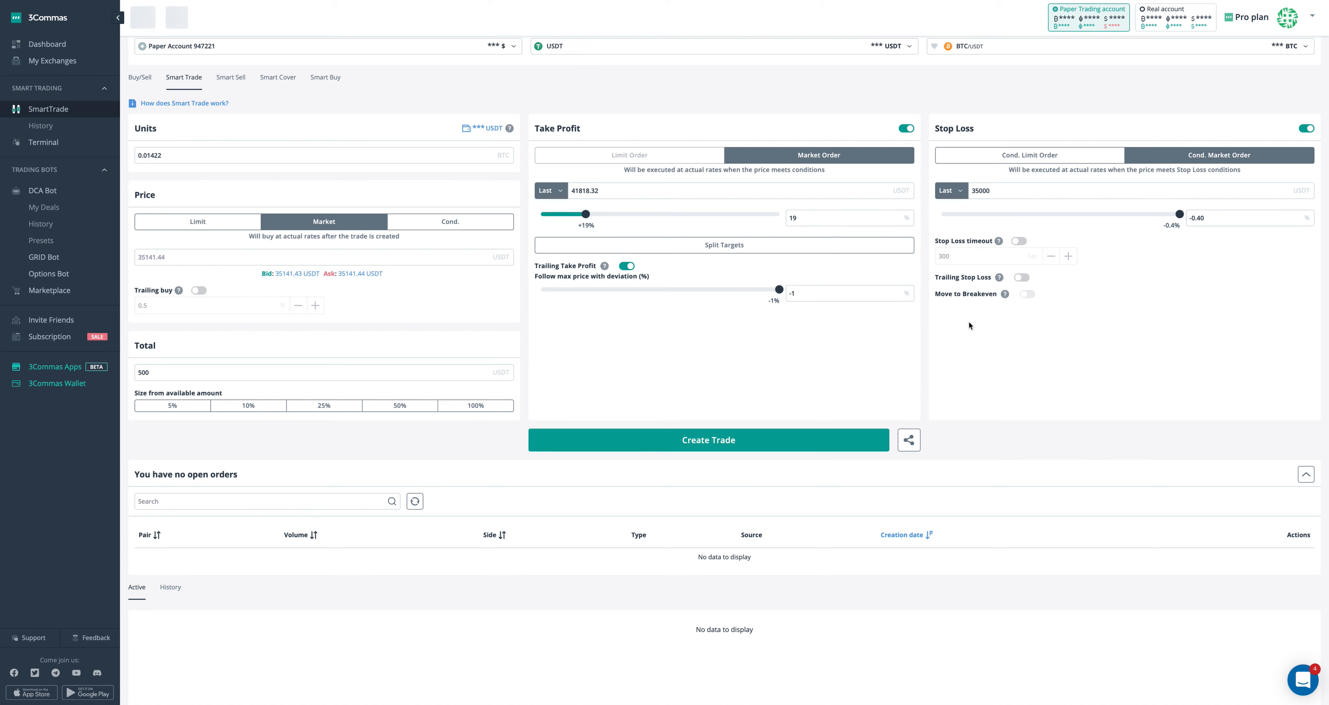
click(1018, 241)
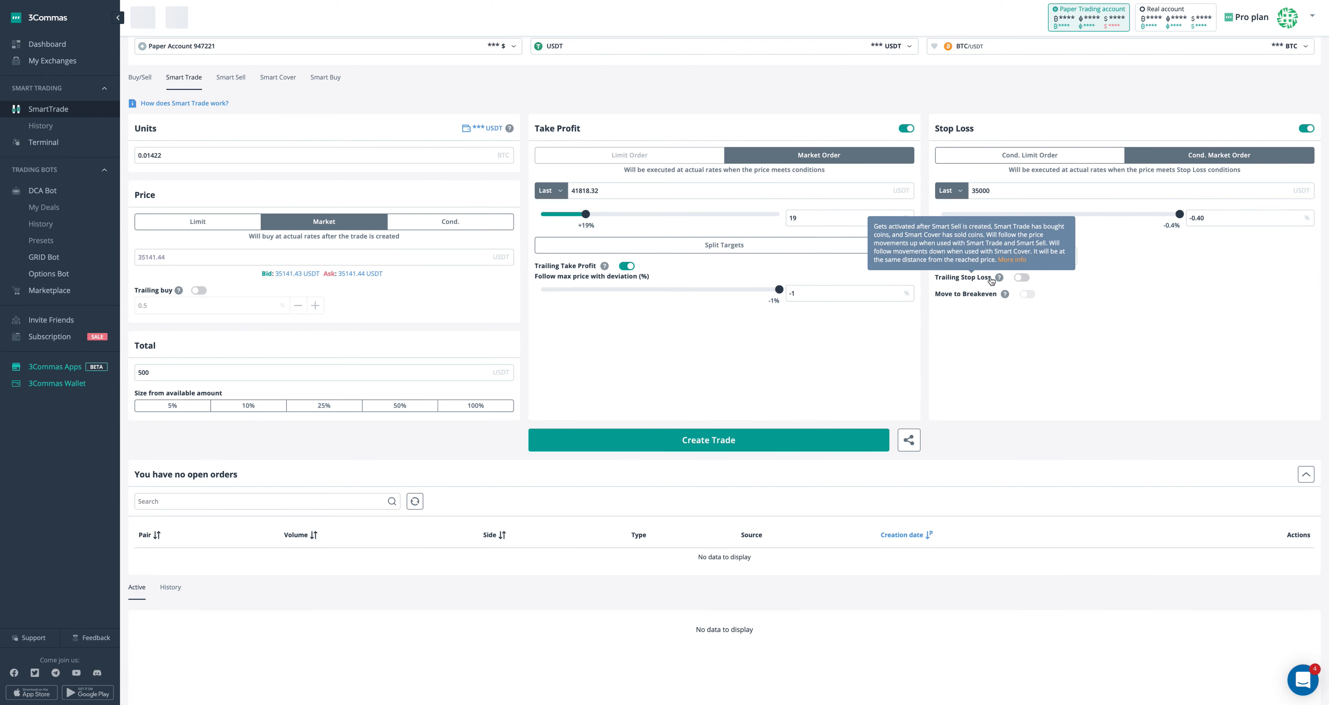
Step: Enable Trailing Stop Loss alongside the 300-second Stop Loss timeout and set the Stop Loss to -2%
mouse_move(1000, 243)
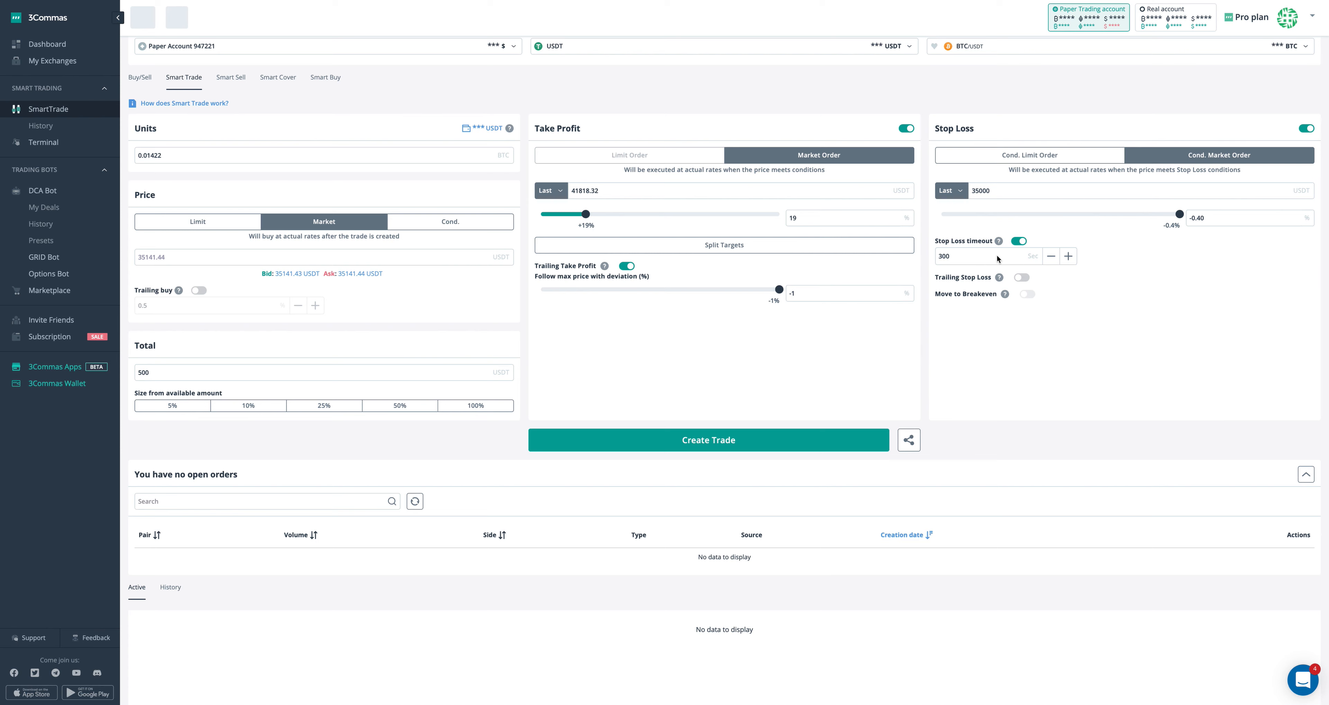
drag(979, 256, 923, 253)
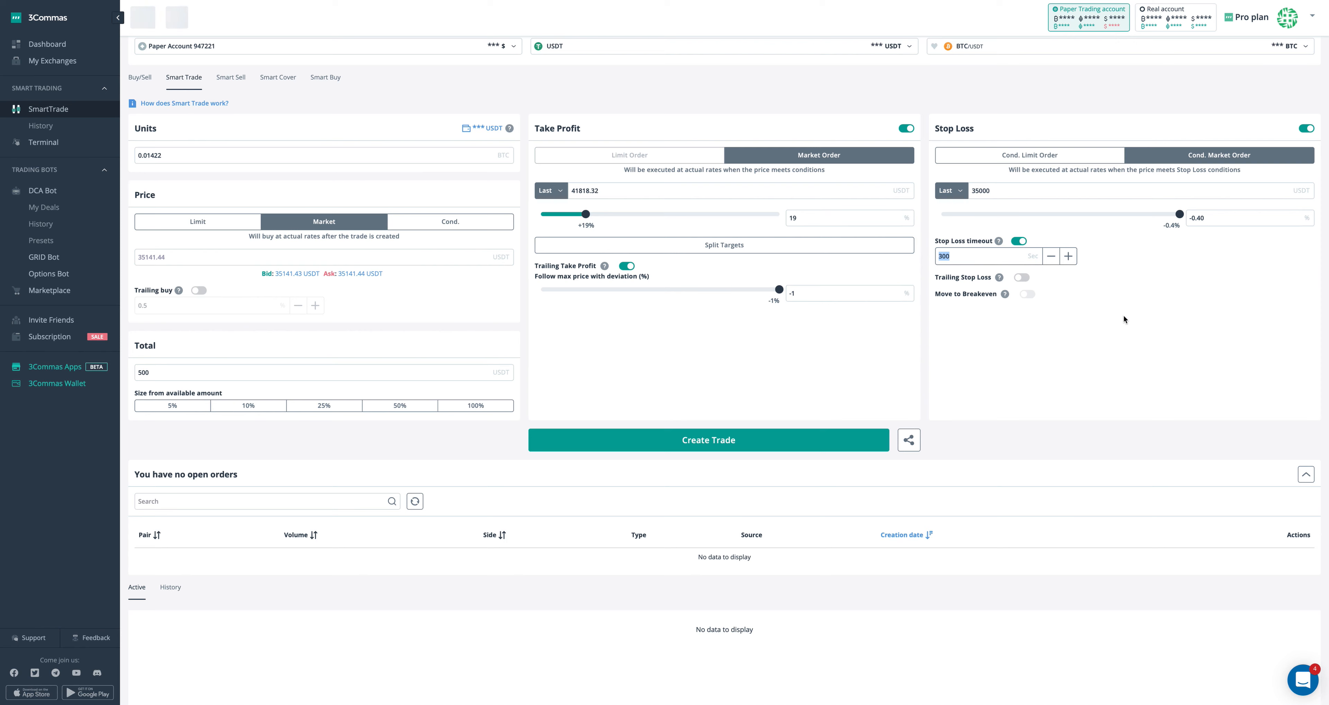
click(1022, 278)
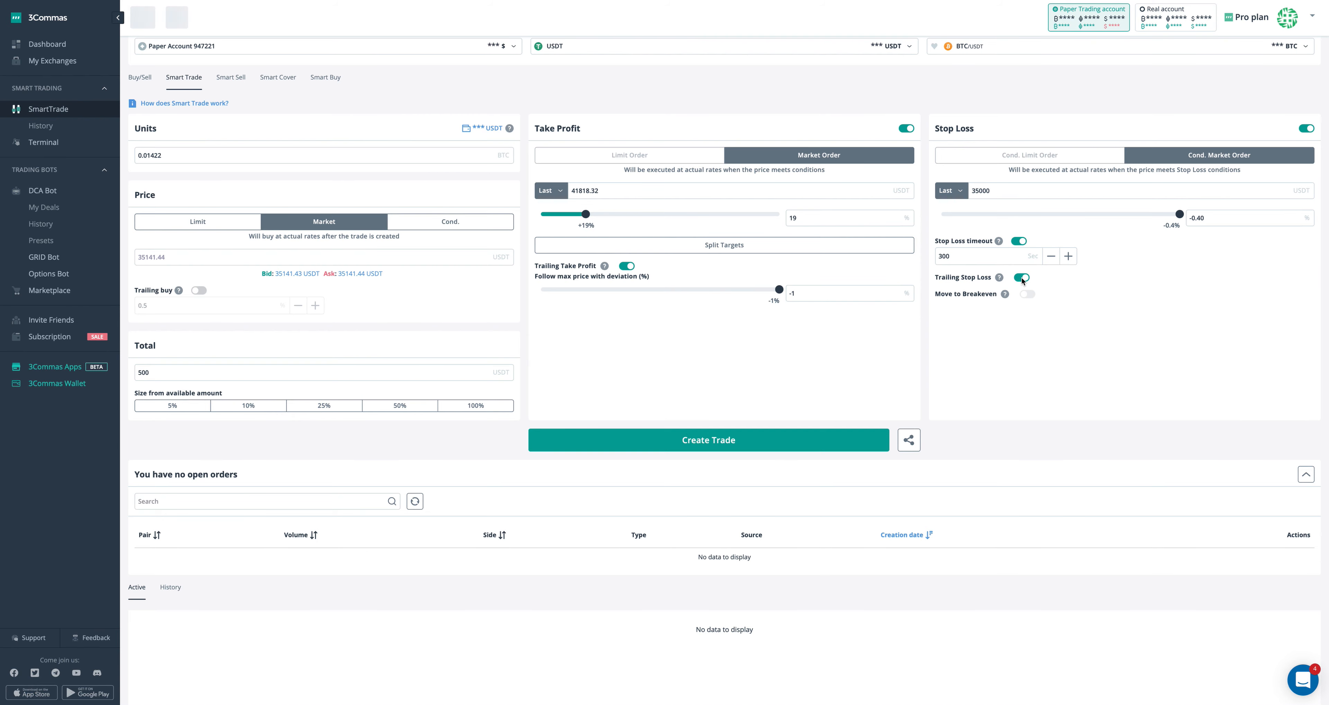
triple_click(1248, 216)
text(-2)
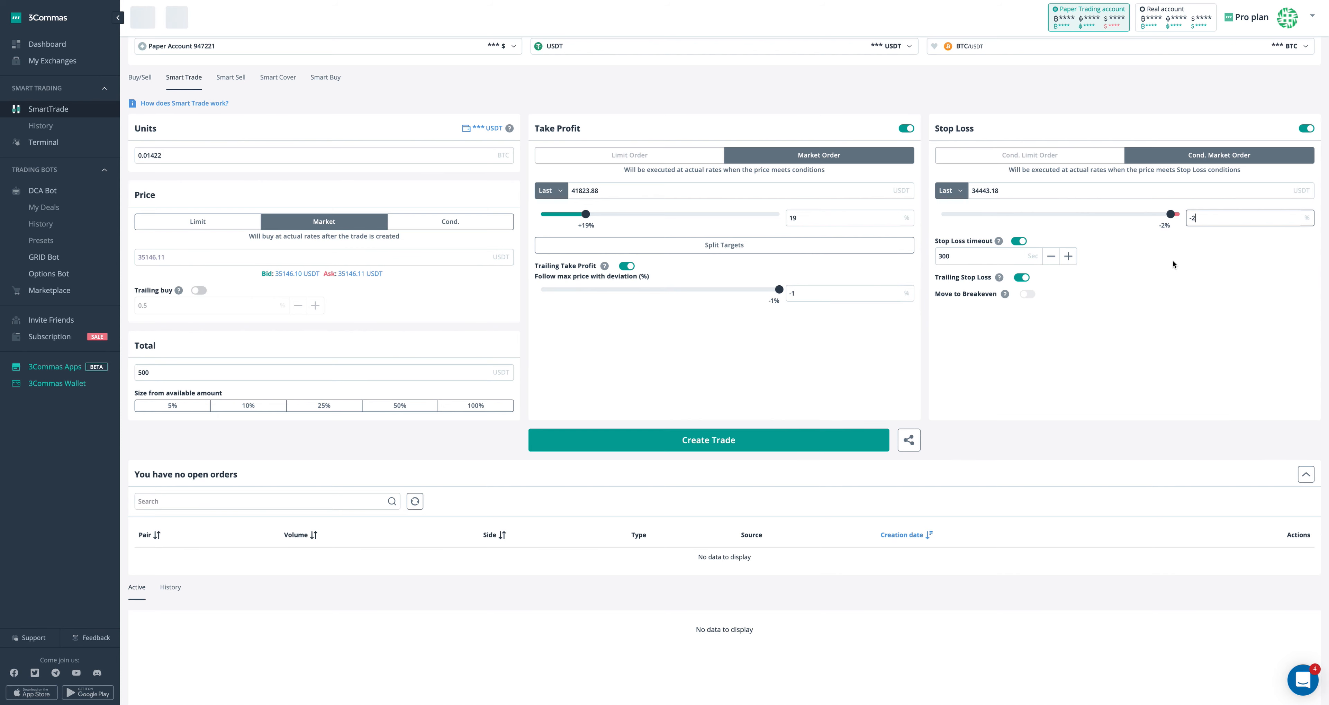
click(1128, 273)
Step: Split Take Profit into two targets: 25% of the volume at +19% and 75% at +51%
click(708, 248)
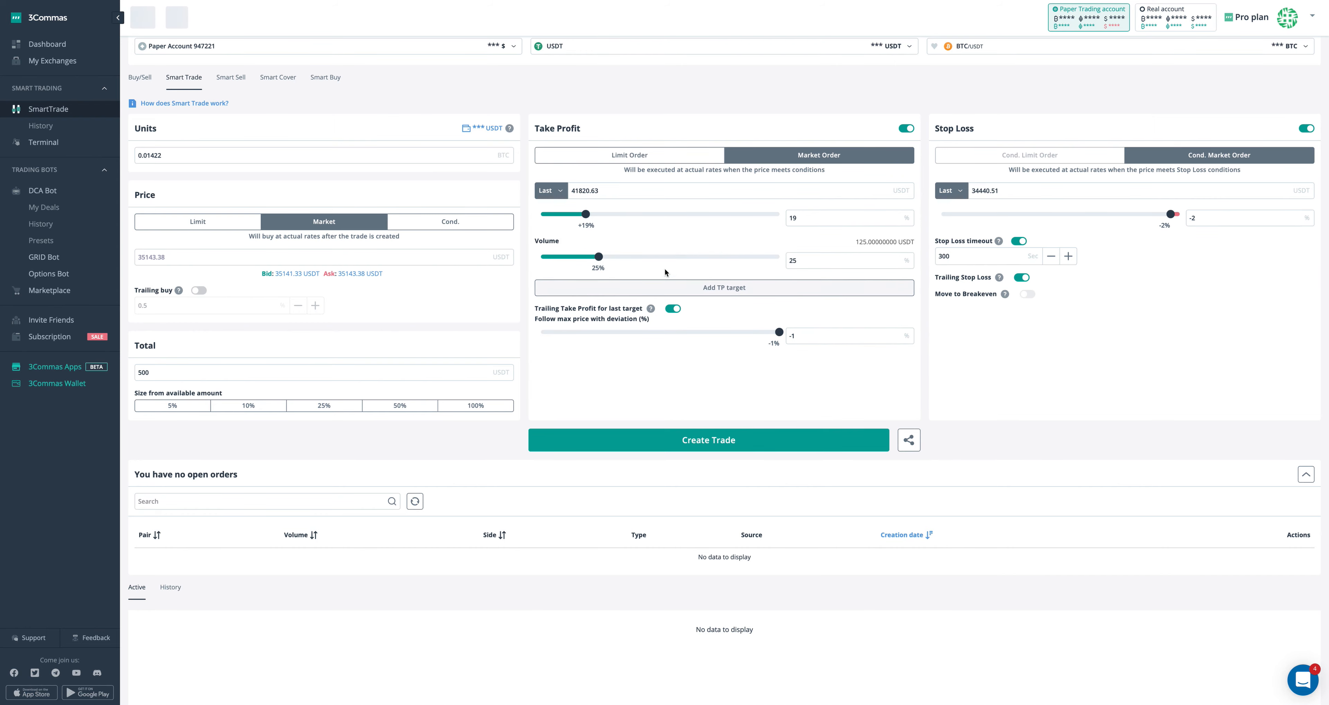
click(753, 292)
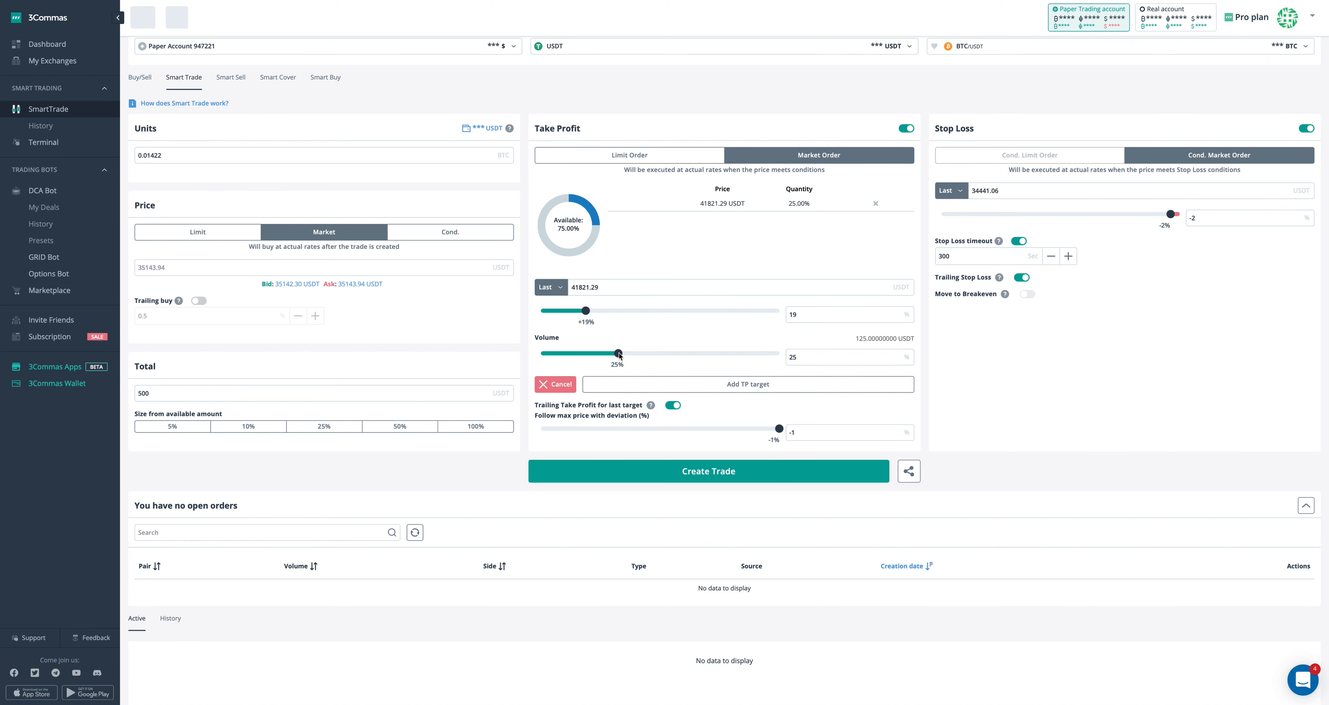
drag(619, 355, 780, 392)
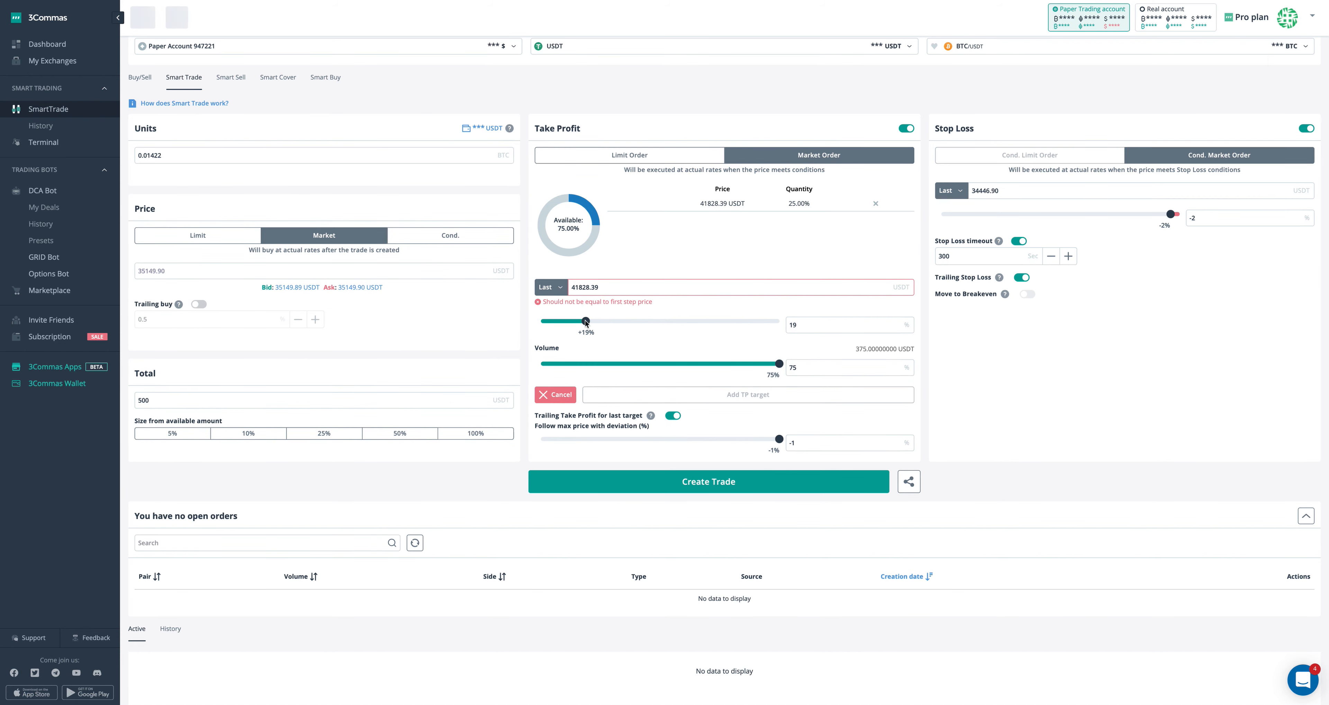
drag(586, 321, 662, 311)
click(751, 385)
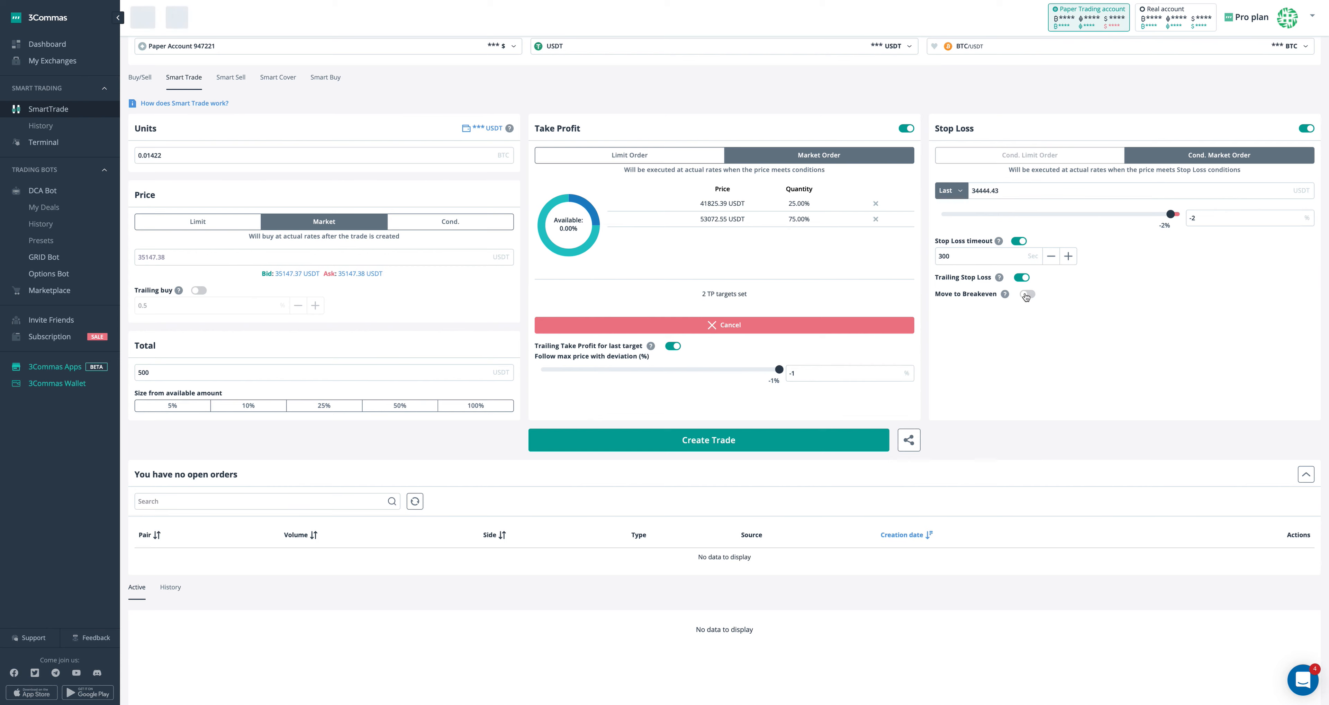
Step: Enable Move to Breakeven for the Stop Loss, and create and confirm the 500 USDT Smart Trade
mouse_move(1004, 296)
click(1028, 296)
scroll(807, 206, up, 2)
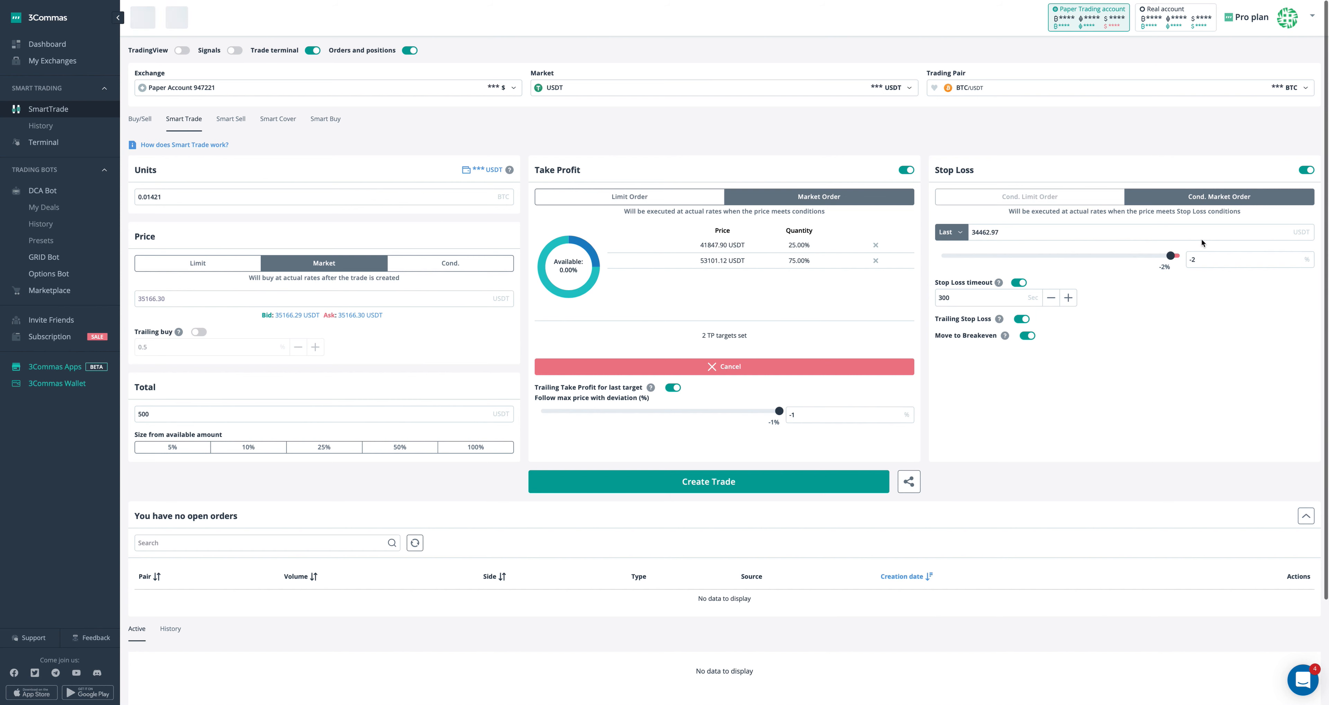
click(753, 488)
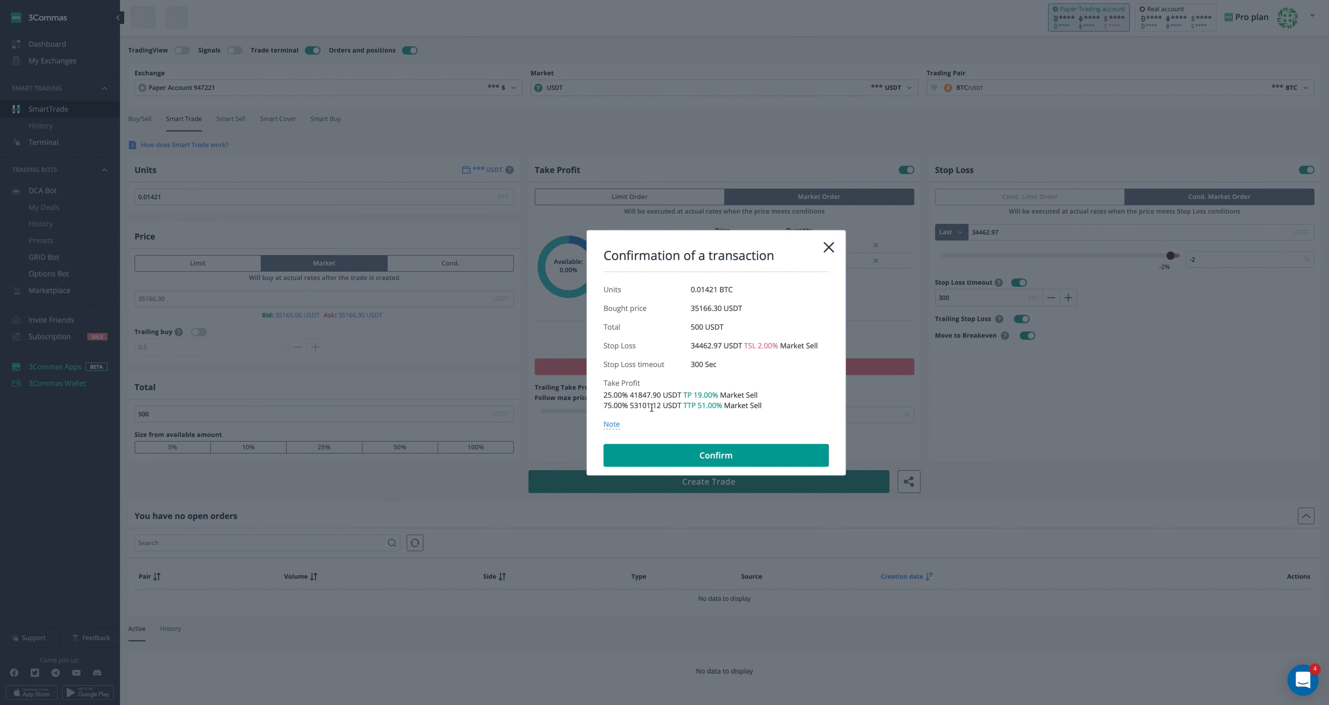
click(717, 455)
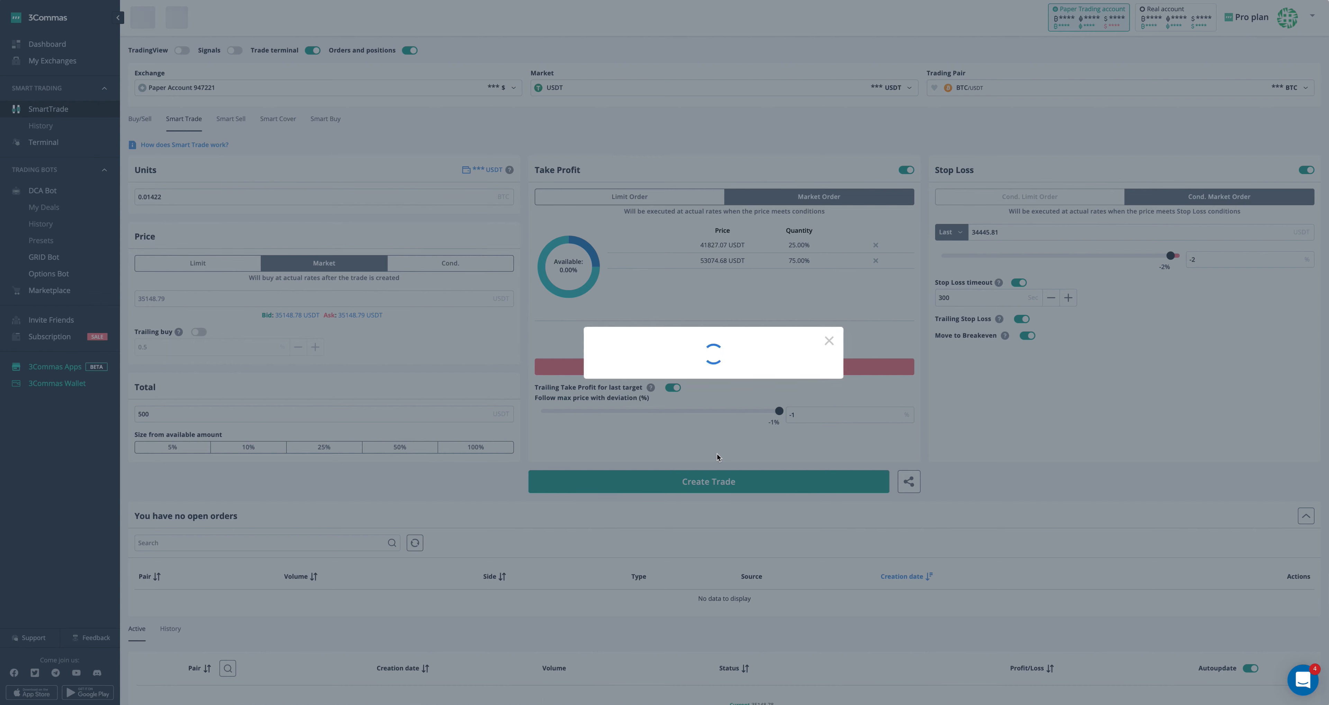
click(715, 394)
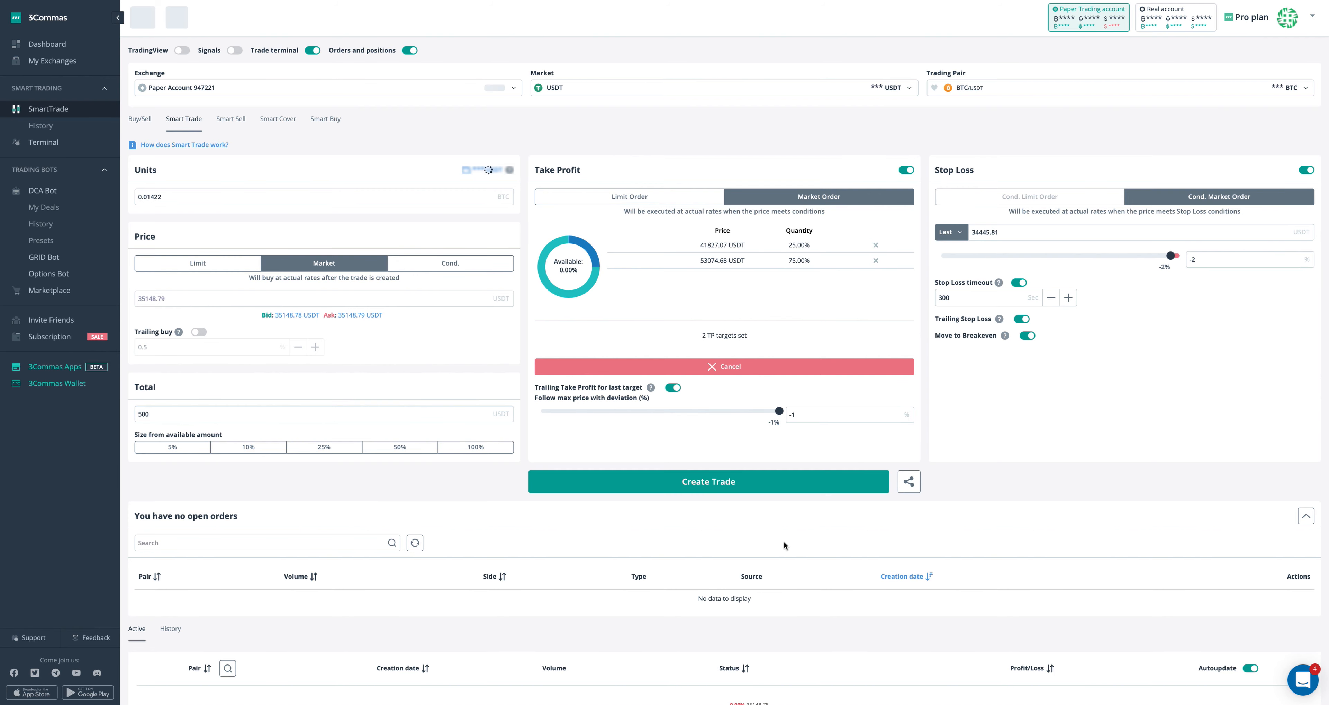
Step: Refresh the active BTC/USDT trade and expand its details to examine the take profit conditions and buy steps
scroll(783, 542, down, 3)
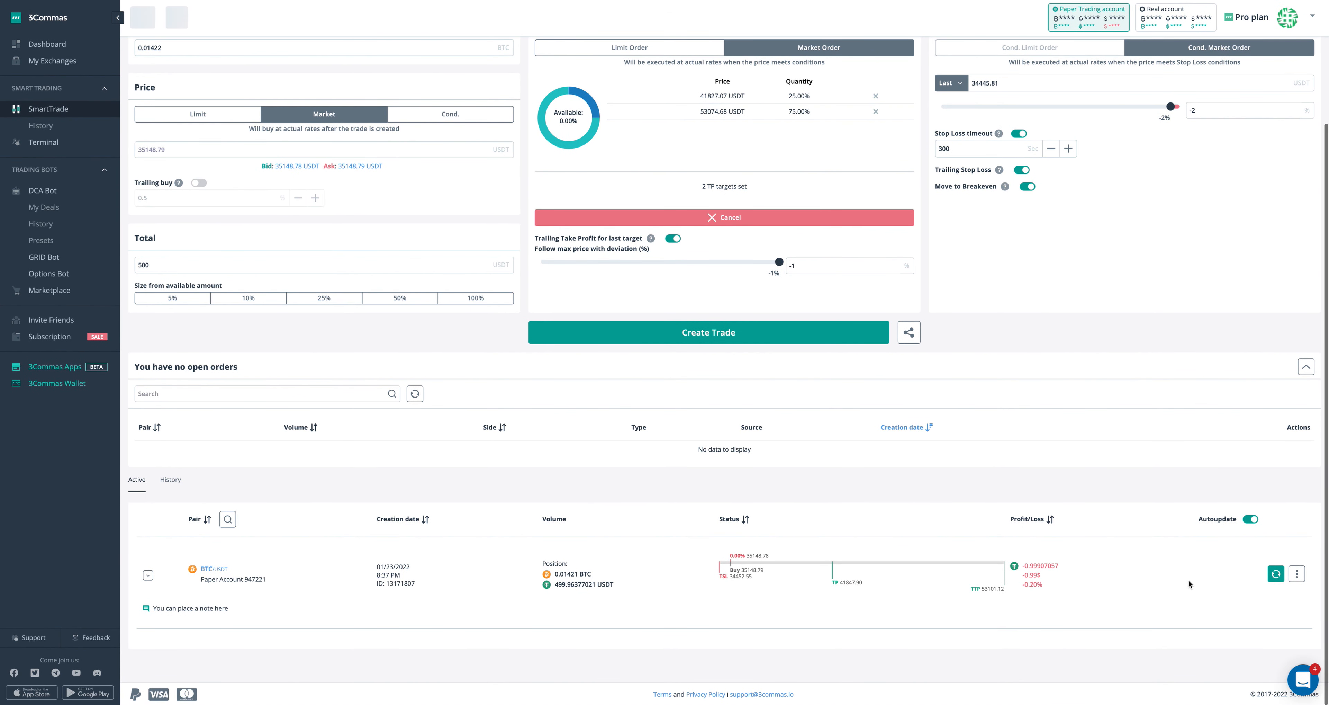
click(1276, 574)
click(148, 575)
scroll(200, 590, down, 5)
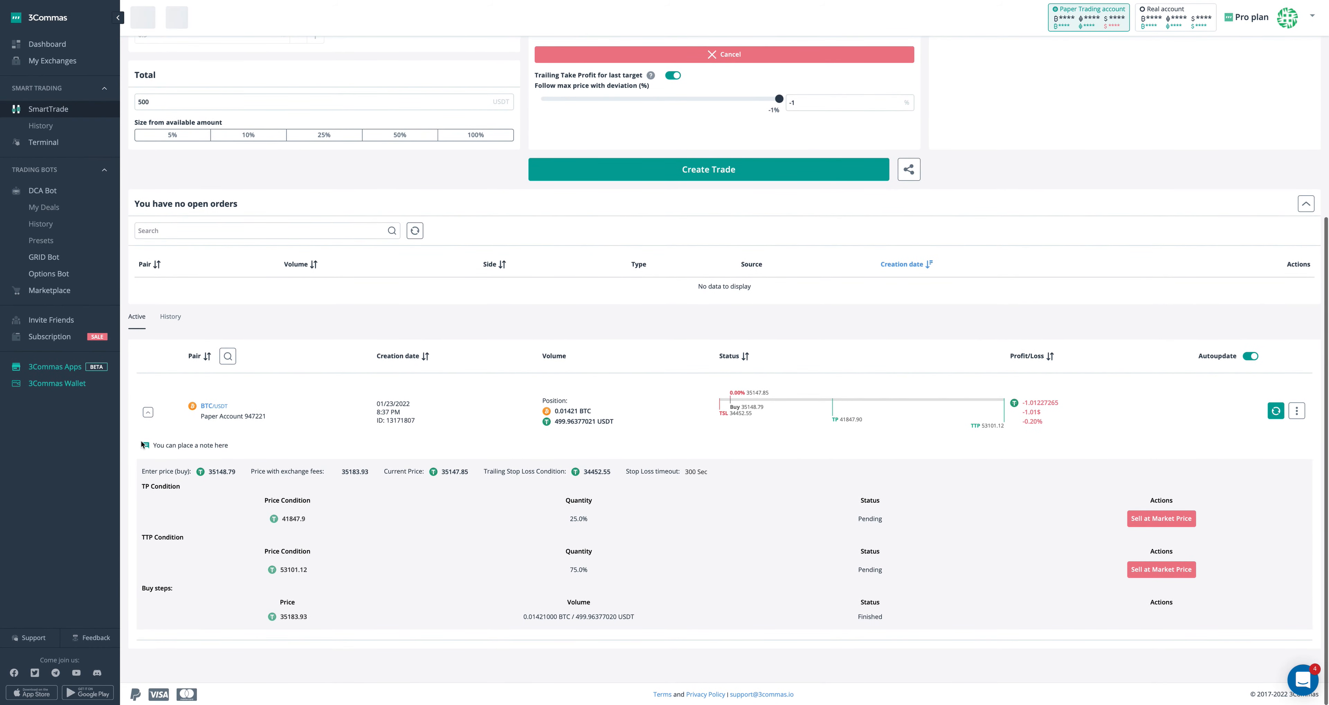
Step: Open the active trade's note editor, close it without entering text, and collapse the trade details
click(183, 445)
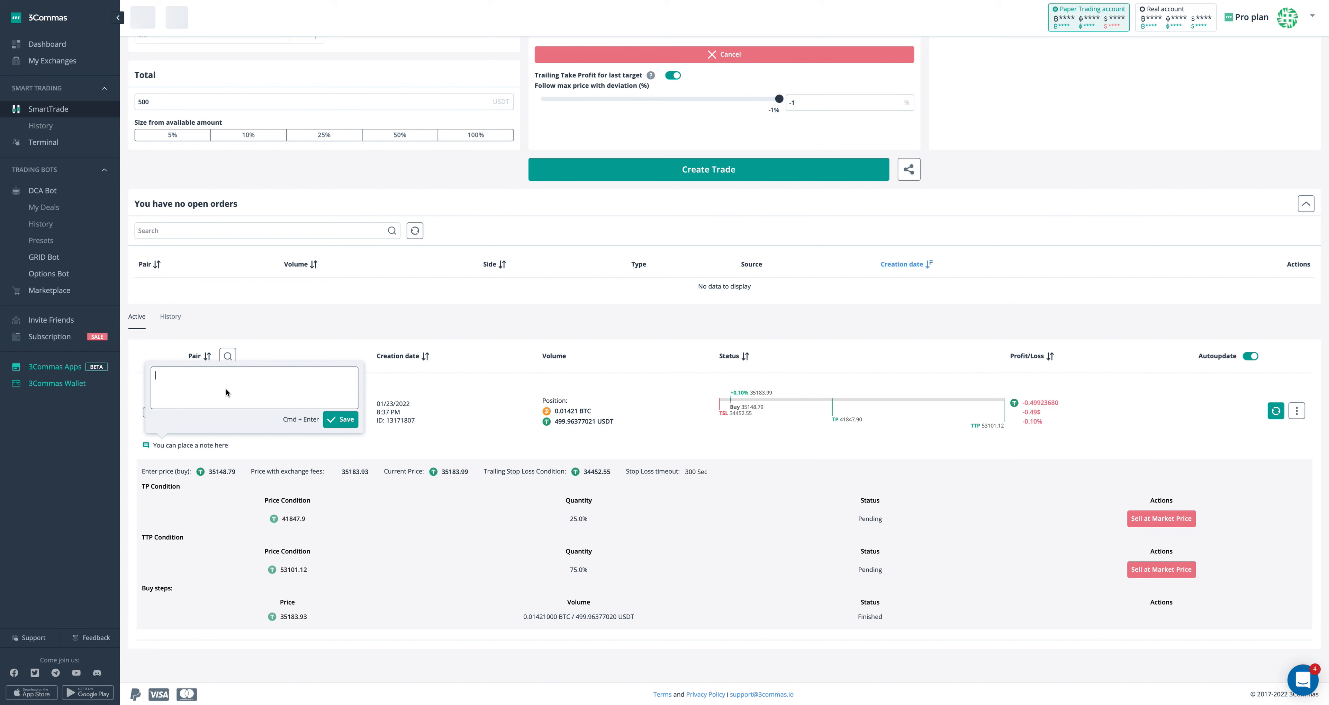
click(375, 447)
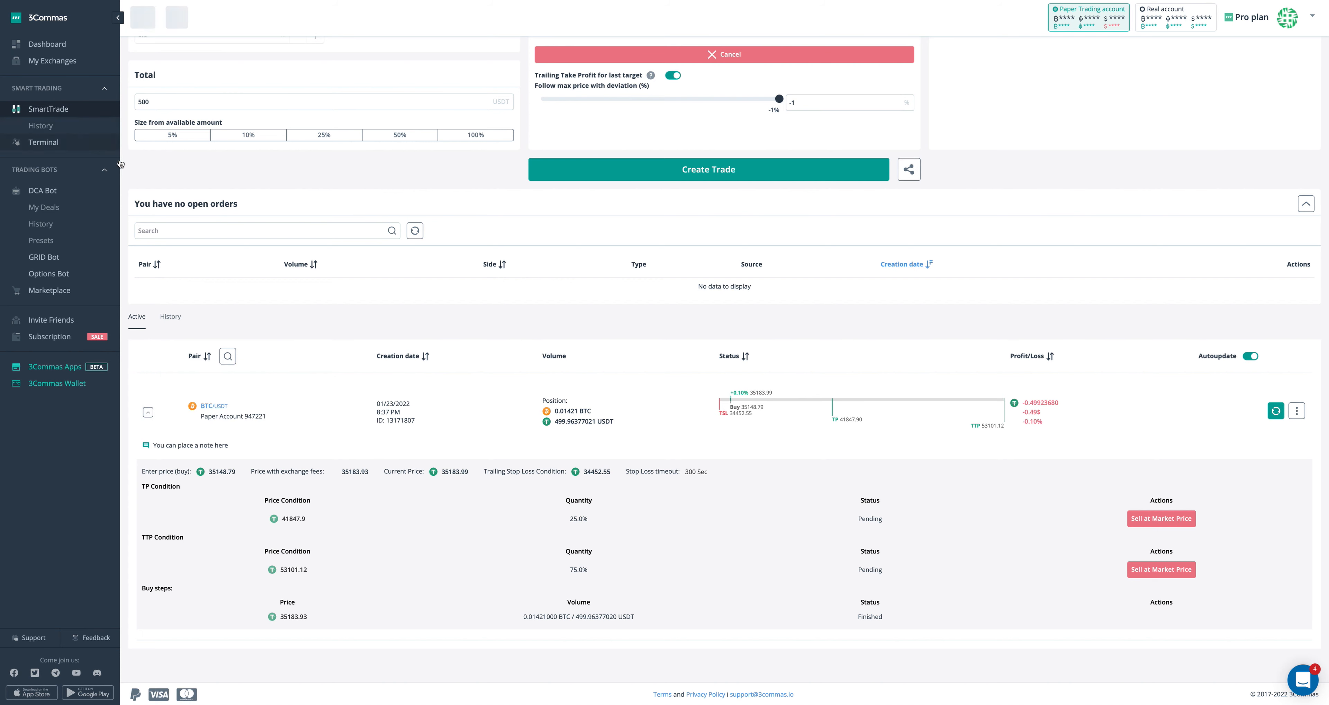
scroll(563, 373, down, 1)
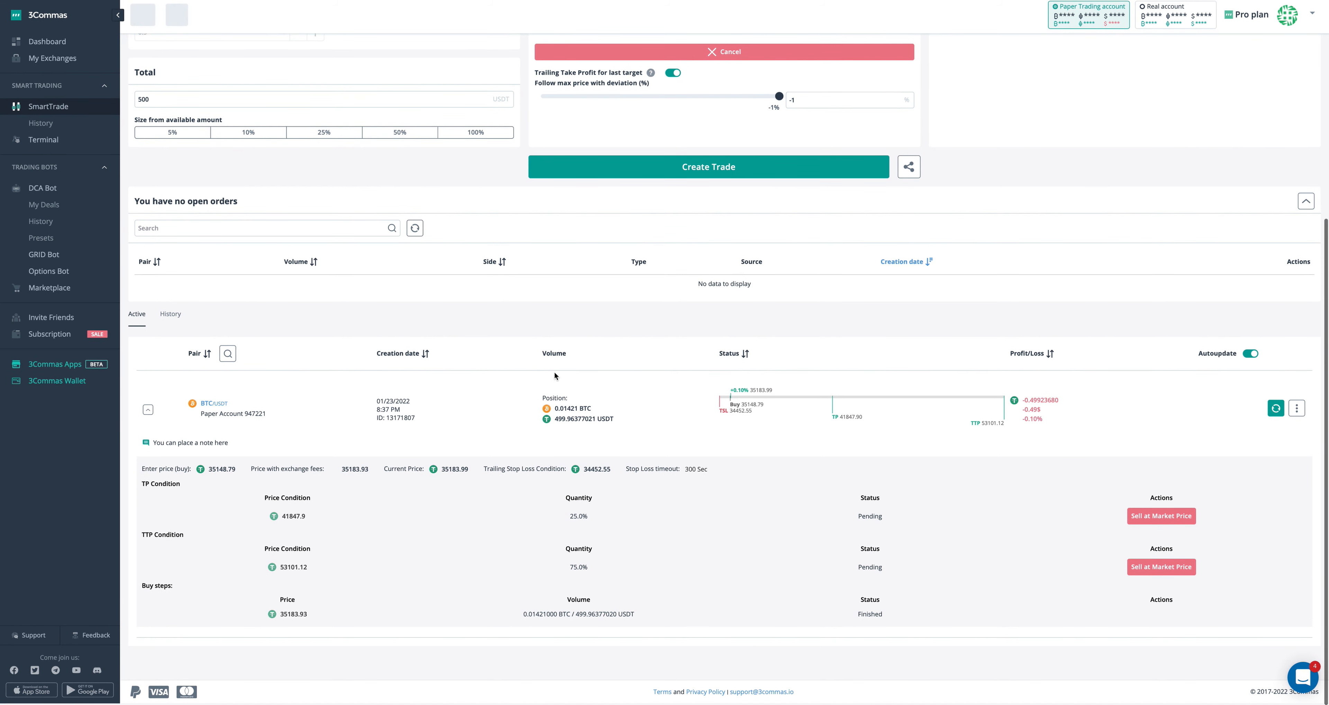
scroll(554, 371, up, 1)
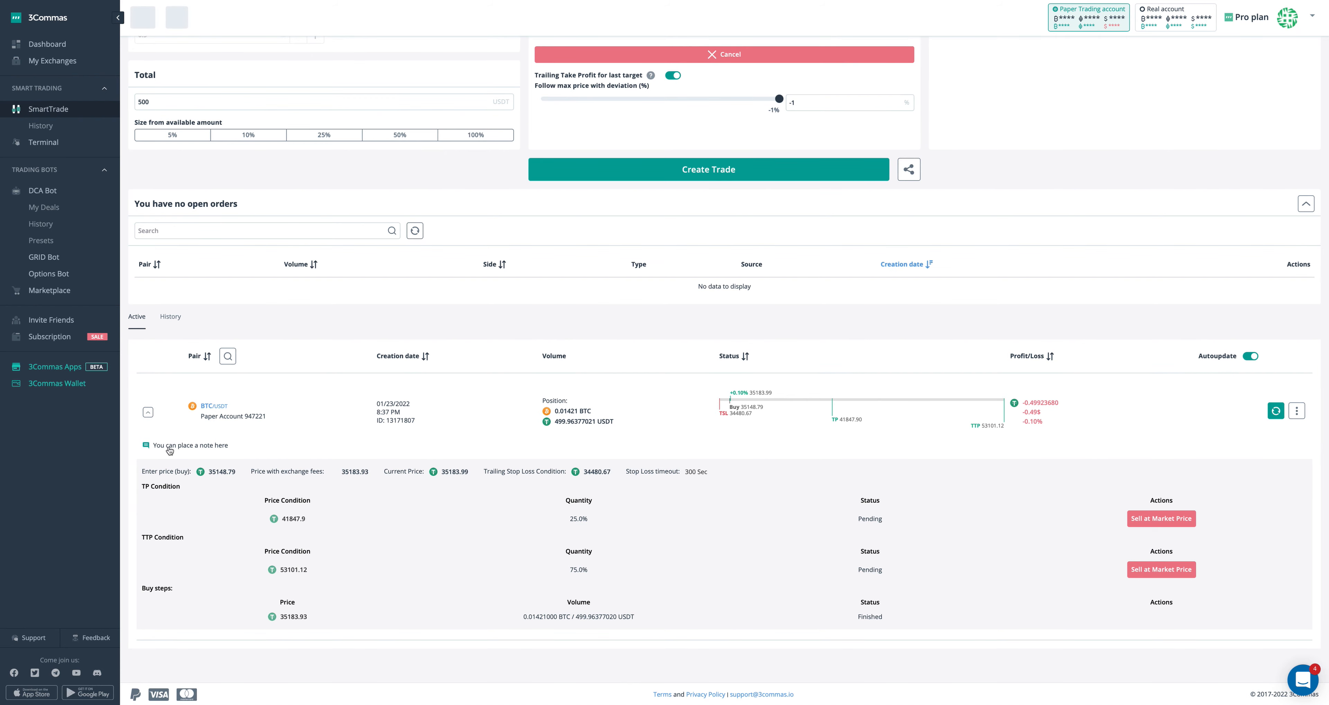
click(149, 412)
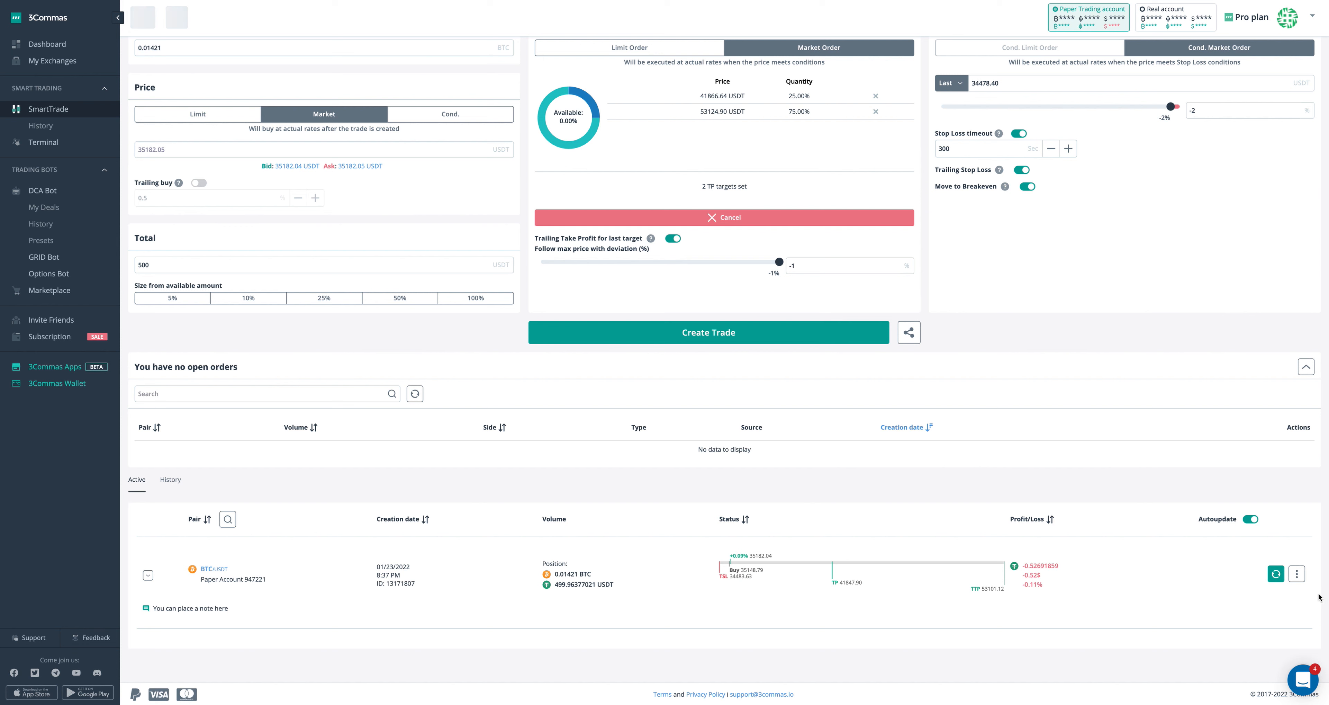
Step: Open the active BTC/USDT trade for editing and review its other available actions, such as adding or reducing funds
click(1297, 574)
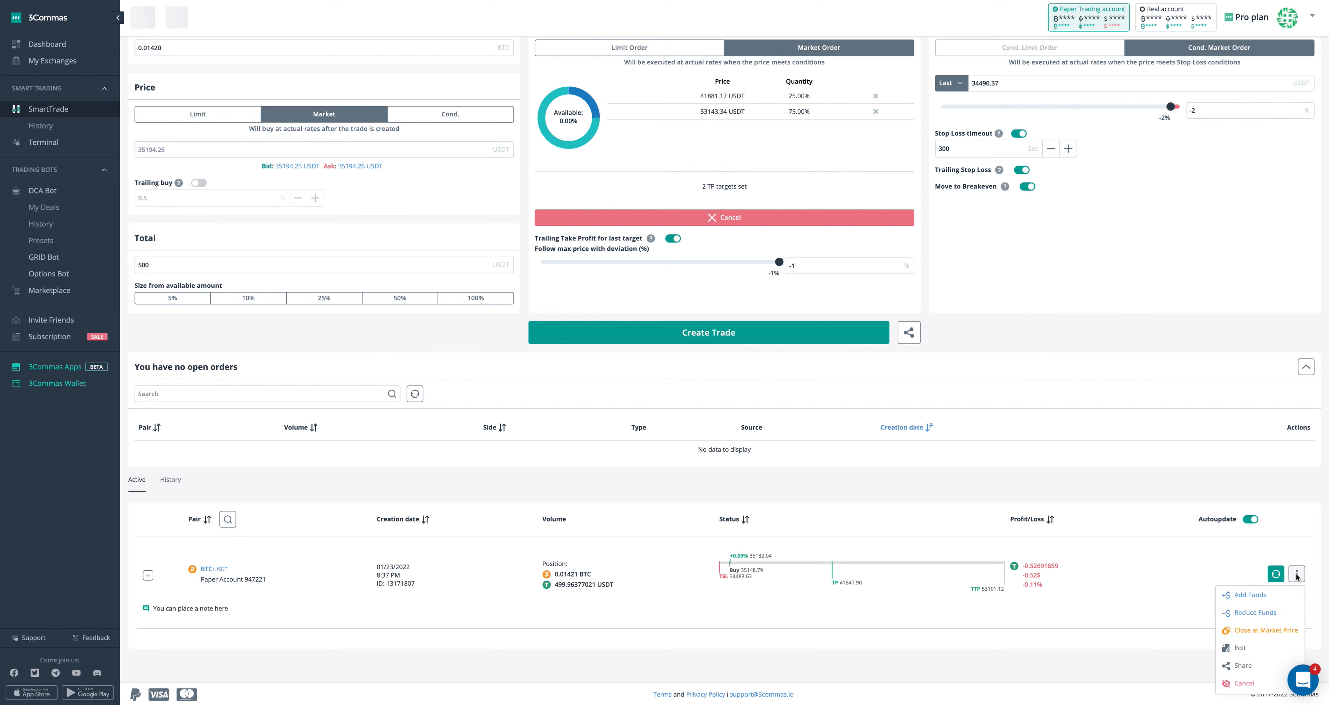
click(1253, 645)
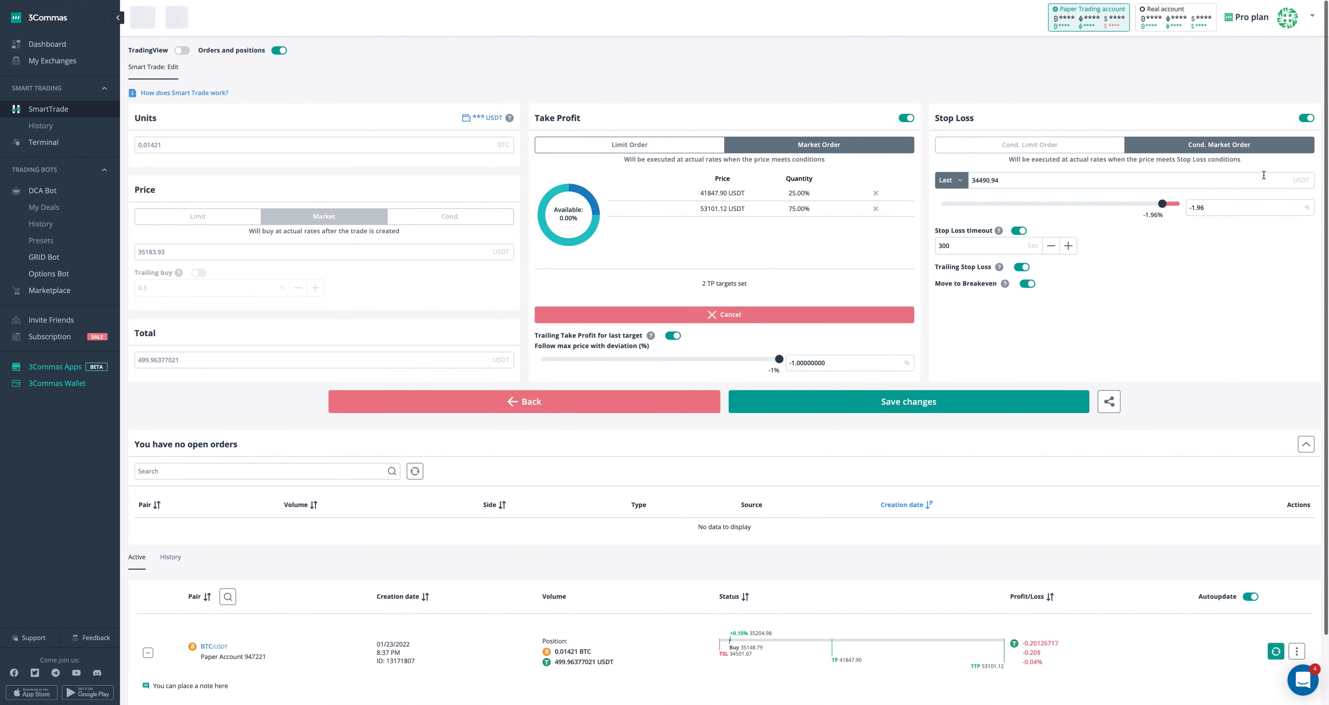
scroll(1127, 490, down, 2)
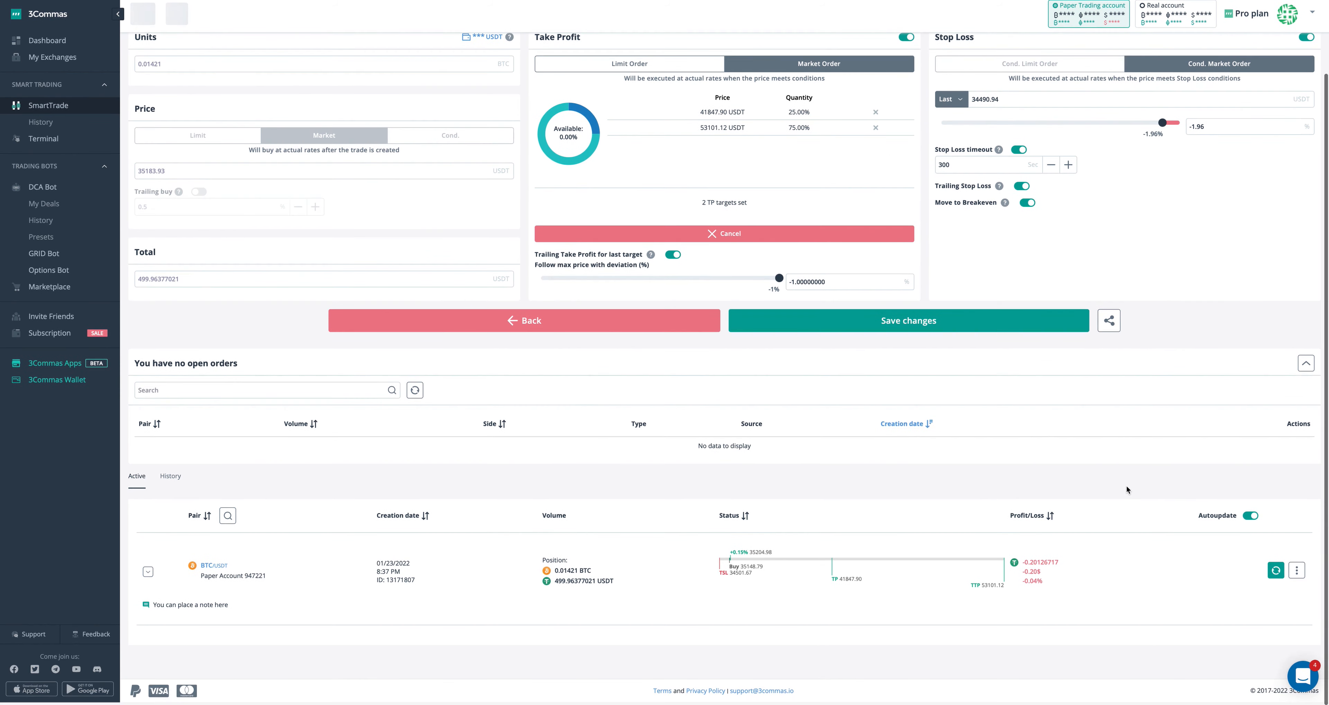
click(1297, 573)
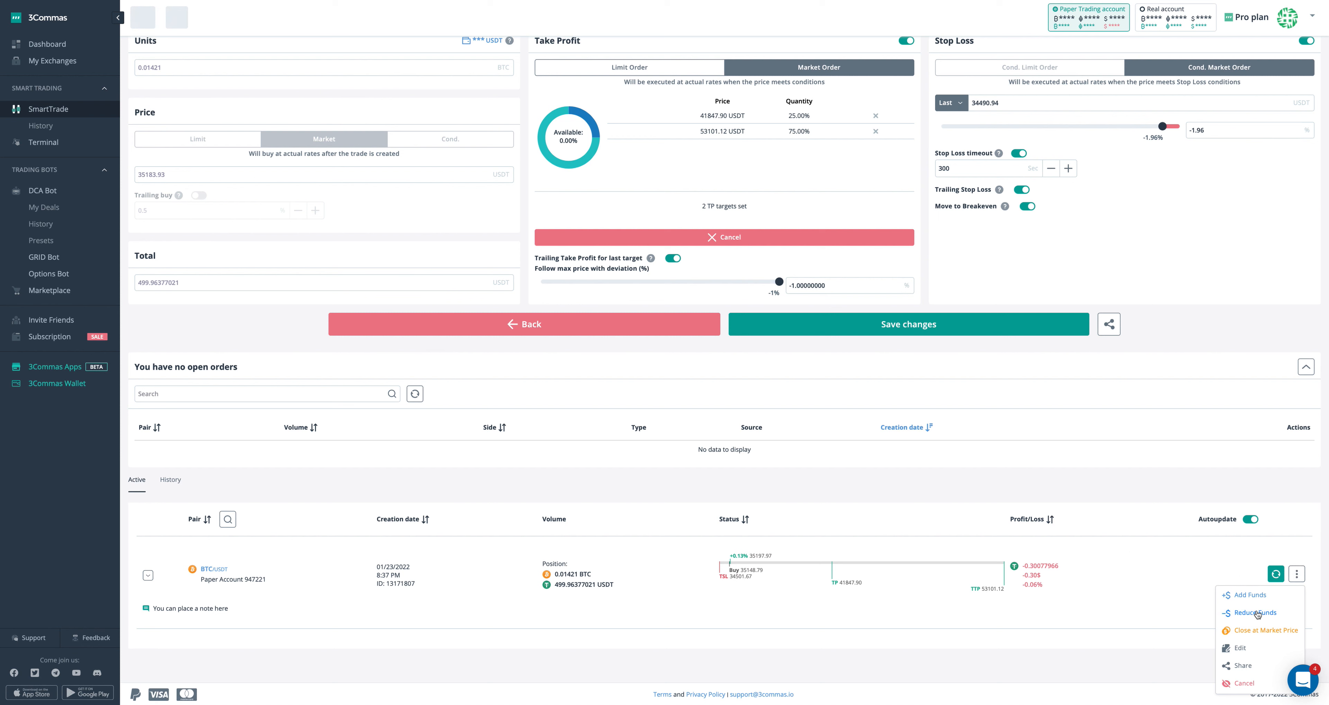
click(1199, 581)
scroll(974, 344, up, 2)
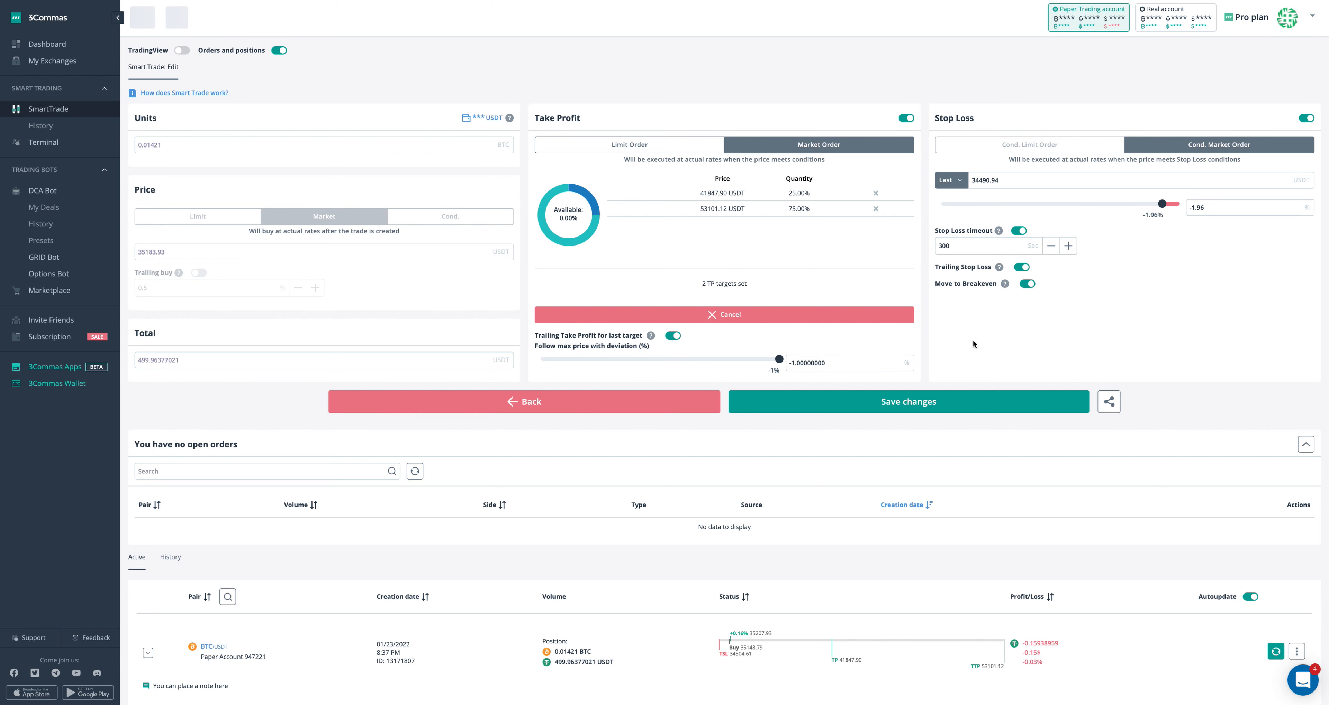
Step: Show the TradingView chart to examine the trade's buy, take profit and stop loss levels, and hide it again
click(181, 51)
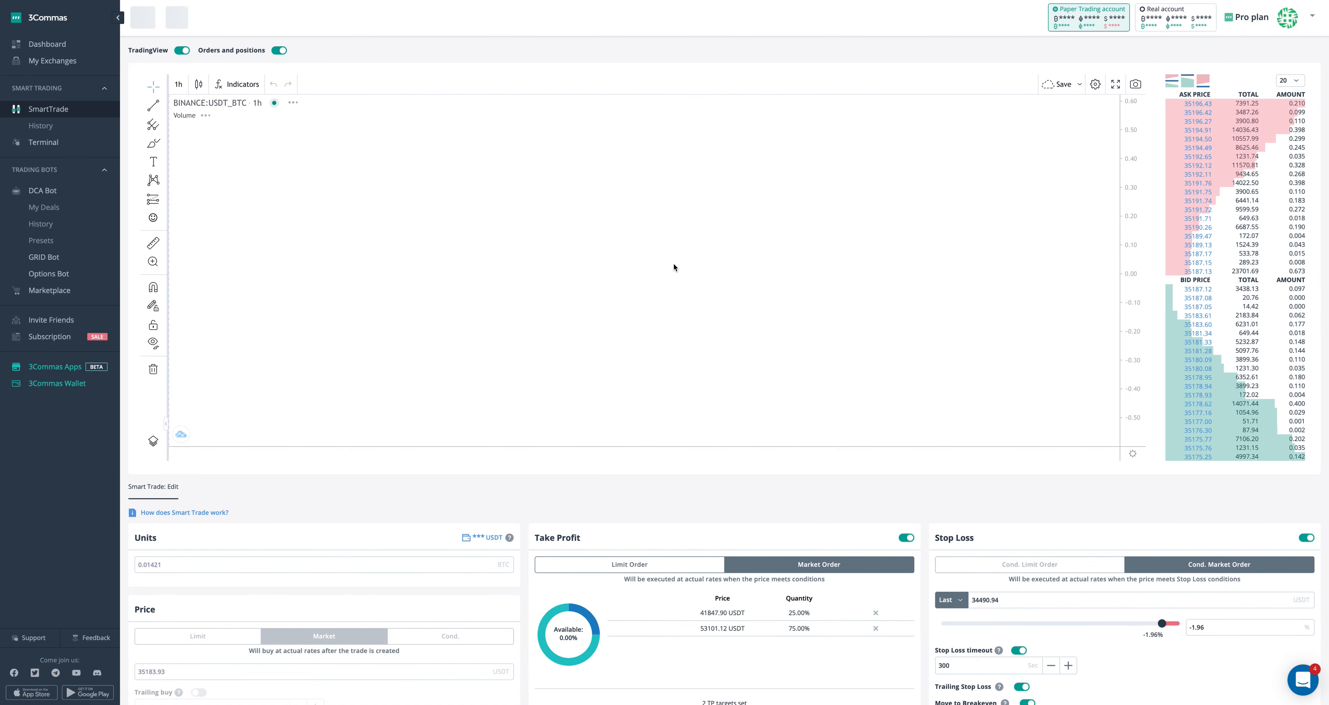
scroll(651, 292, down, 3)
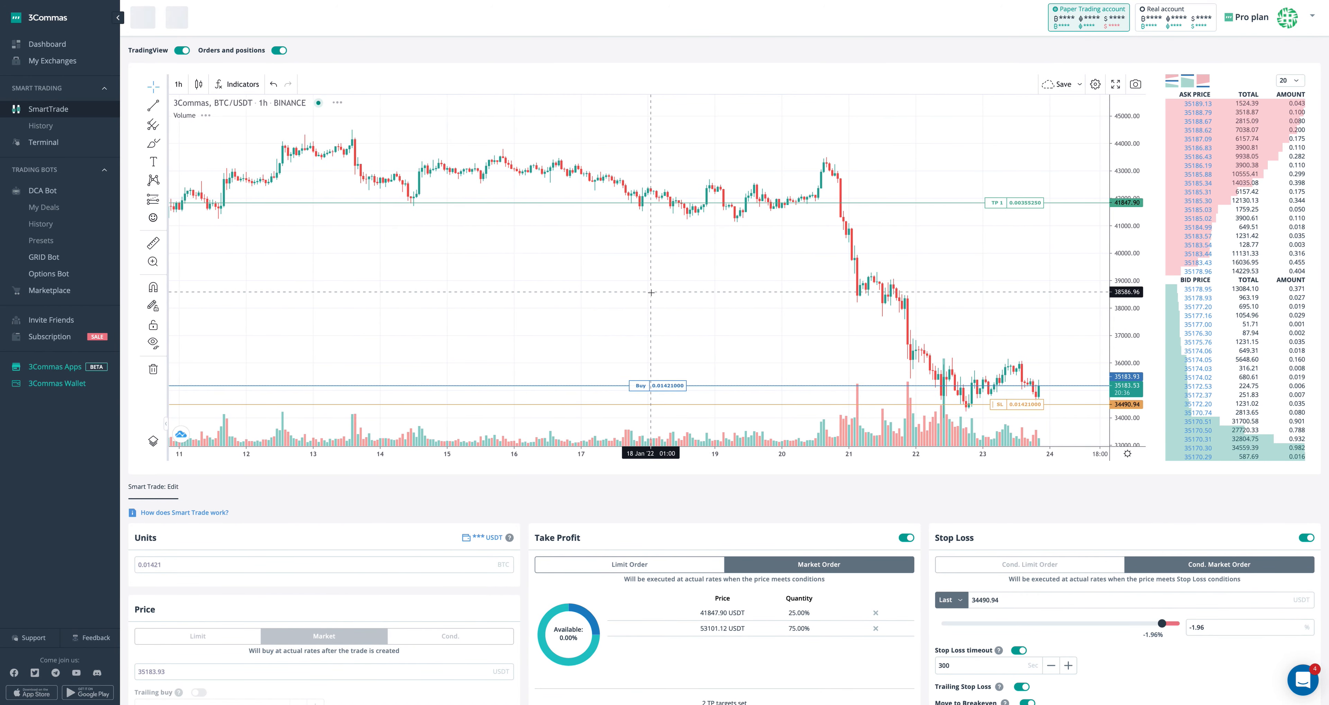
scroll(650, 292, down, 1)
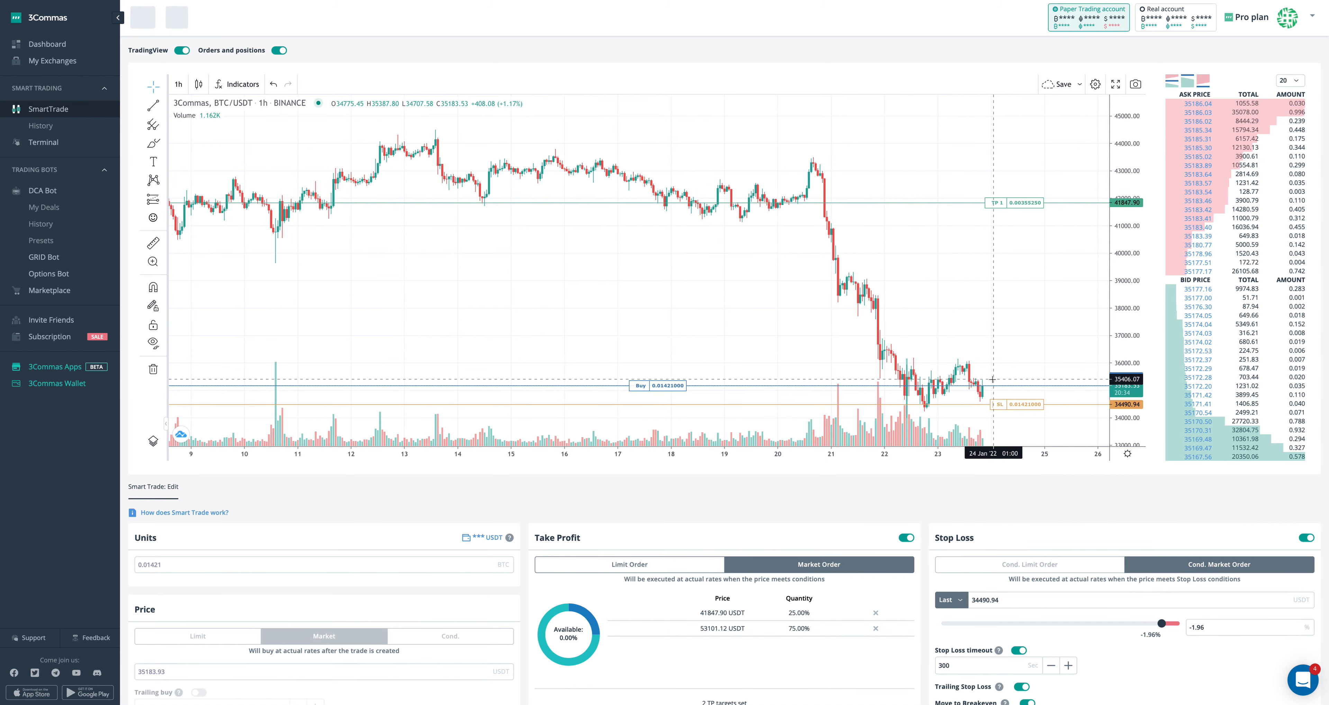
scroll(762, 259, up, 5)
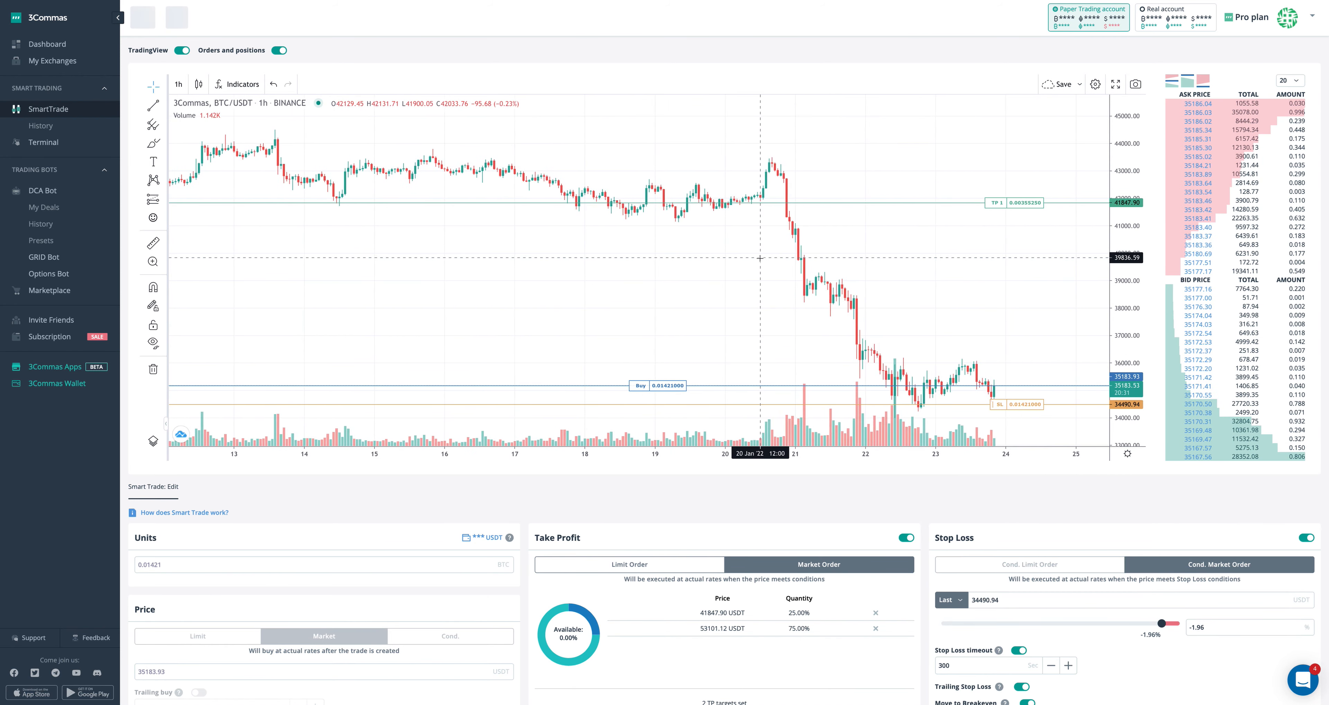
scroll(760, 257, up, 3)
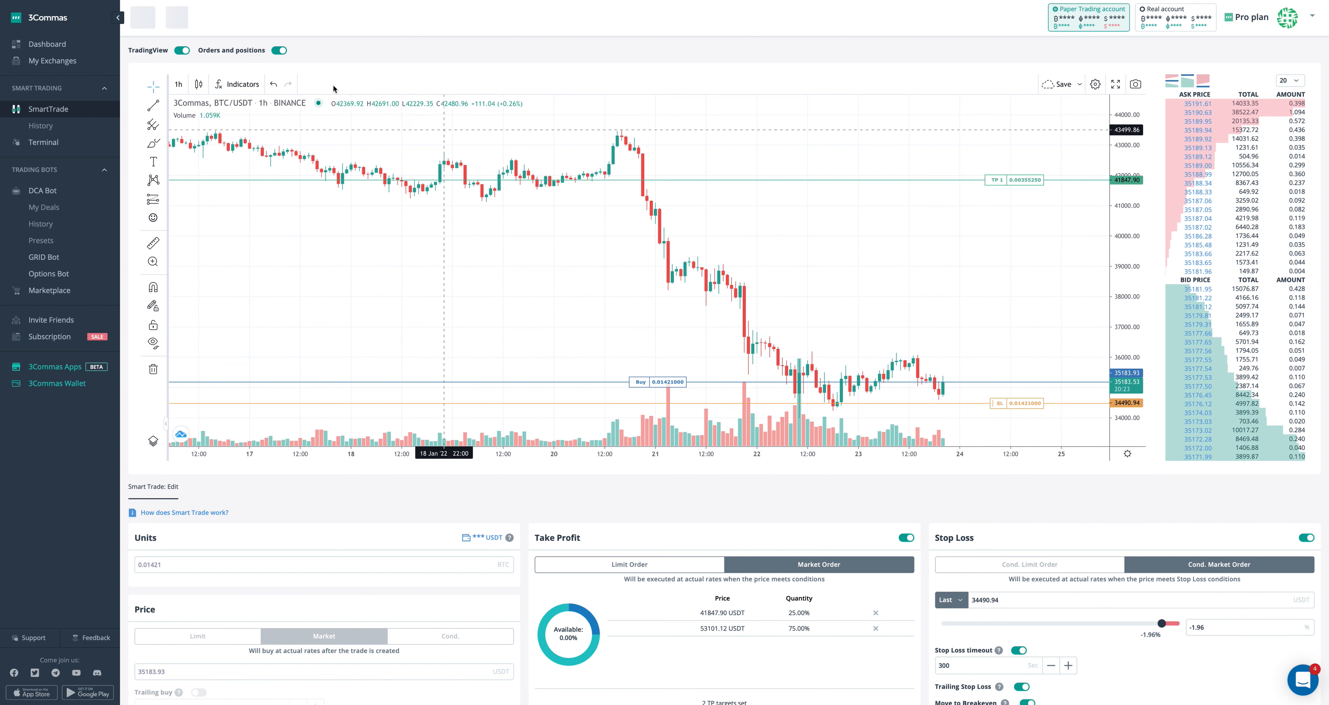
click(185, 53)
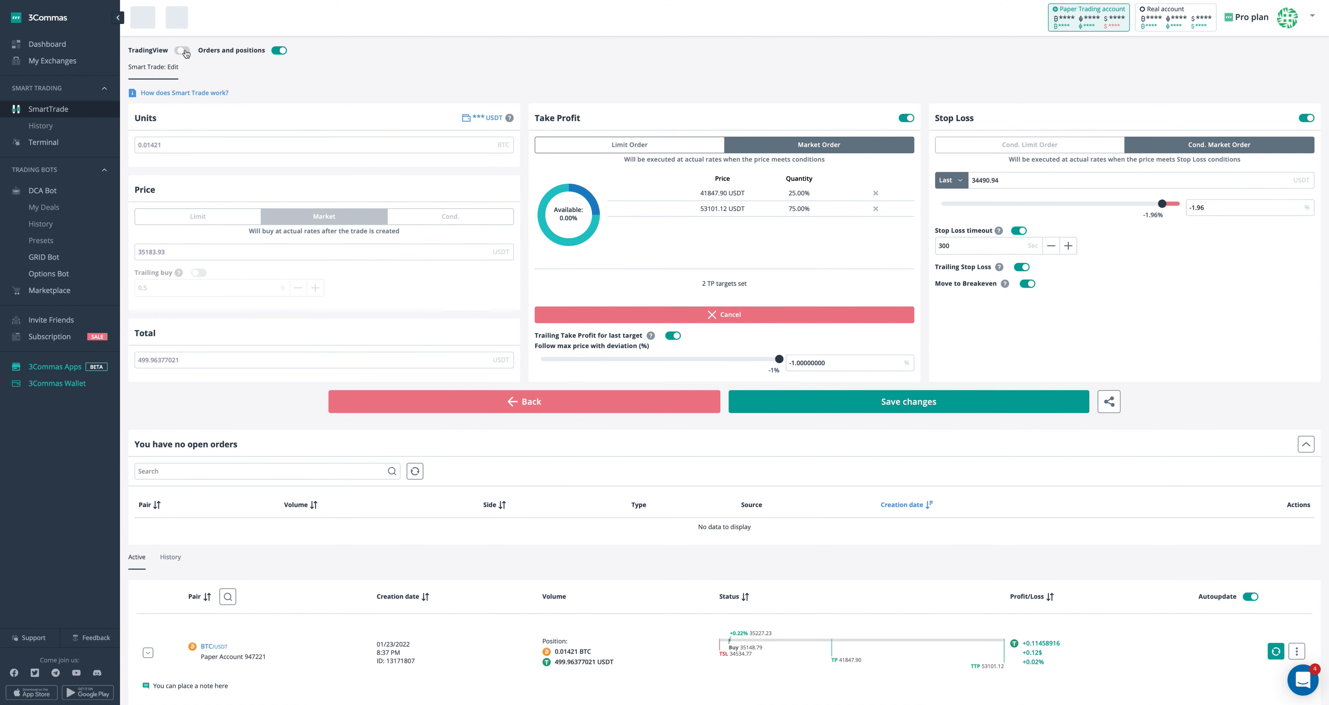